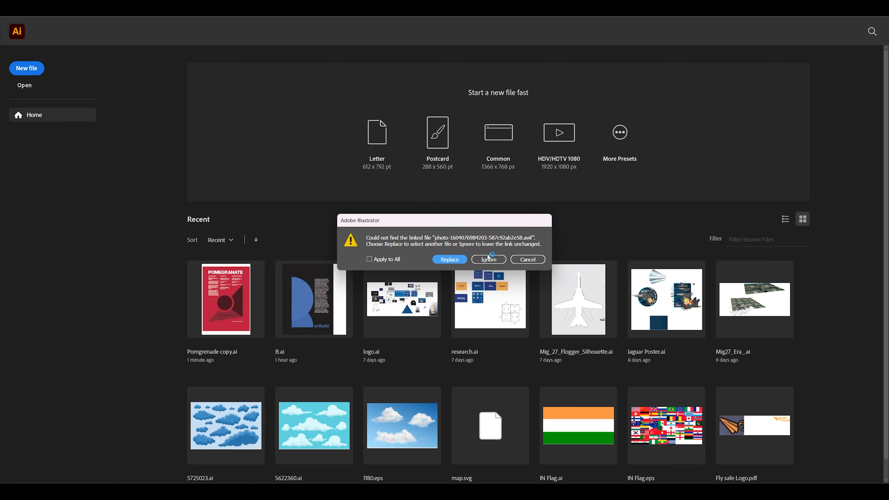
Open the Pomegranate poster with its missing linked image left unchanged, and show it in Trim View
click(487, 265)
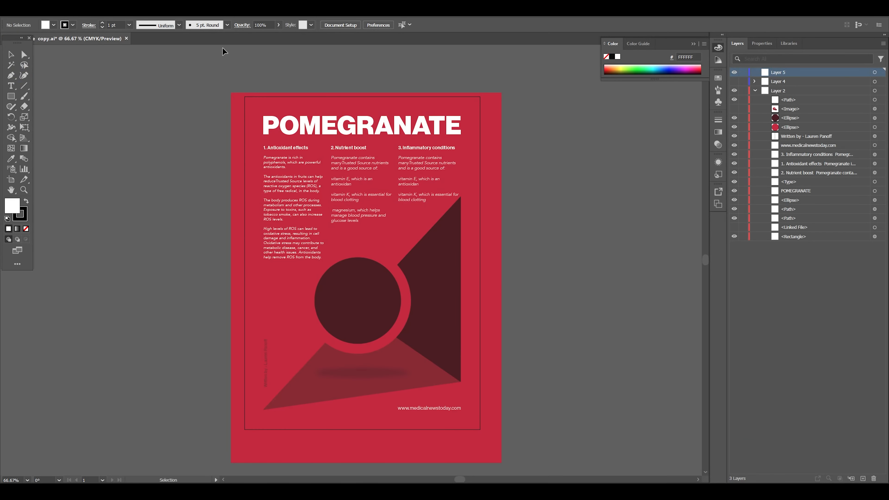
key(ctrl+shift+w)
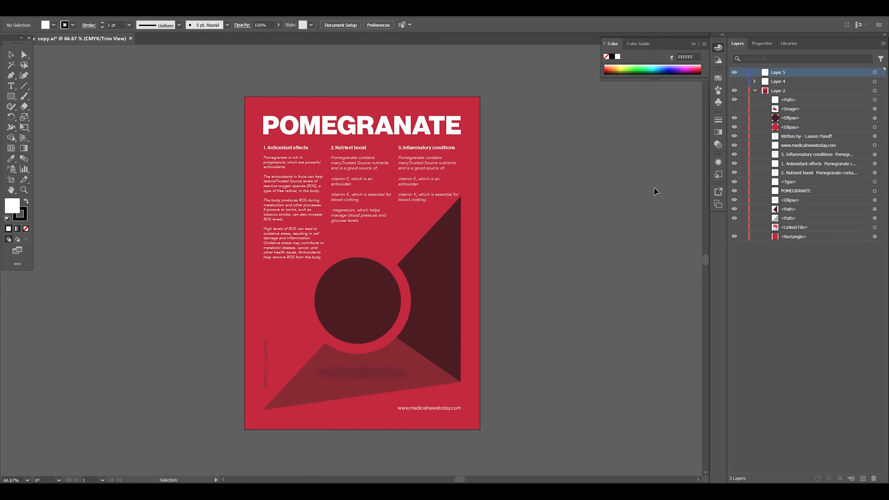
Move the dark circle from the poster's centre up over the POMEGRANATE title and deselect it
click(360, 295)
drag(361, 296, 322, 119)
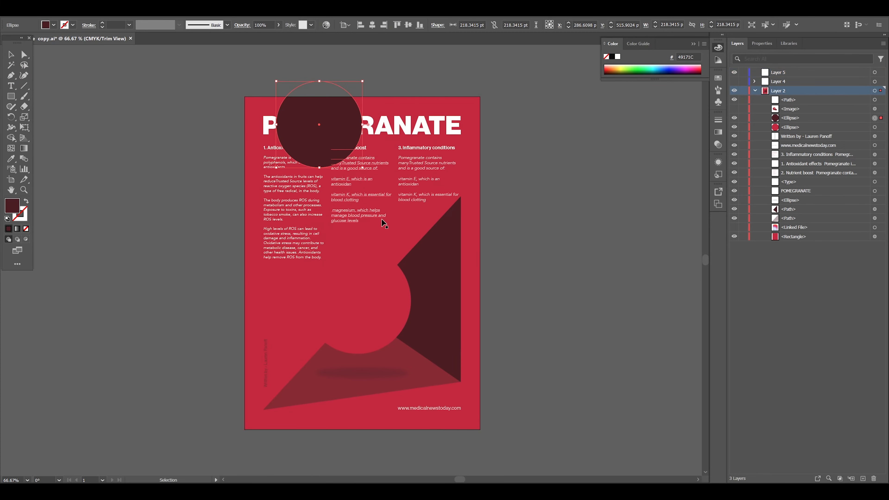
click(609, 230)
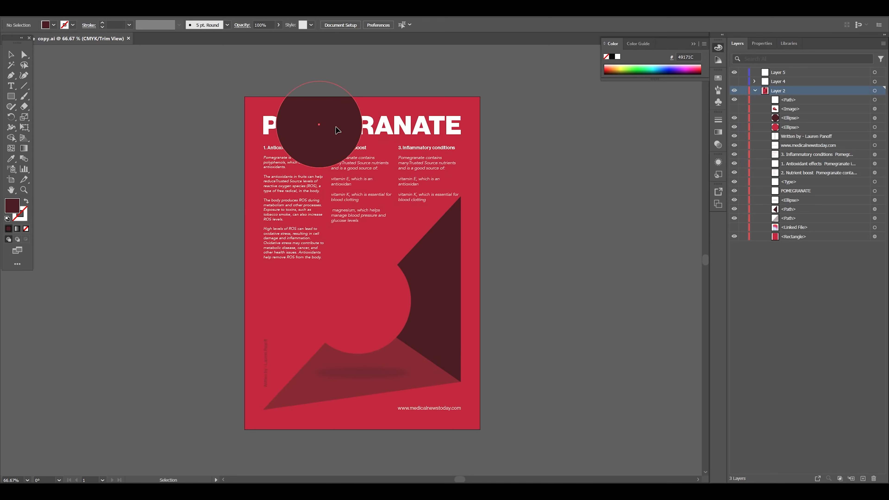
Move the dark circle down from the title onto the first two text columns and deselect it
drag(338, 129, 391, 204)
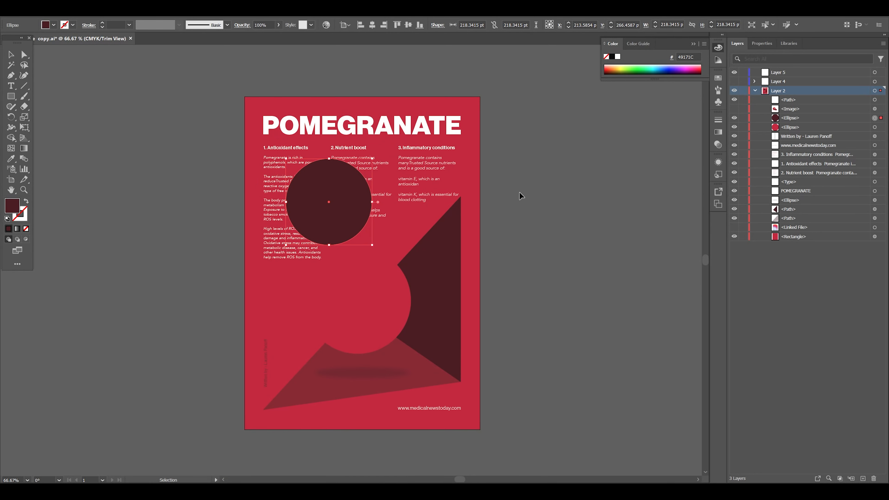
key(a)
click(520, 195)
Switch to InDesign and update the modified Pomgrenade copy.ai link so the placed poster matches the edited file
key(alt+Tab)
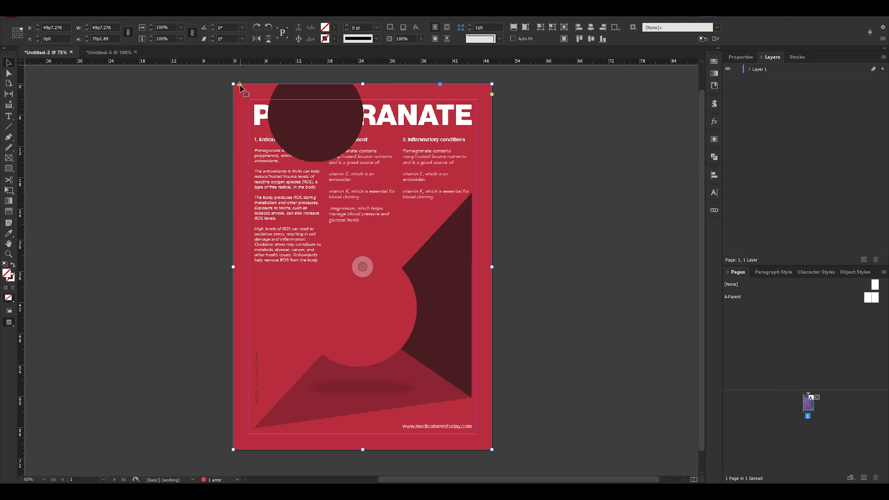
click(209, 16)
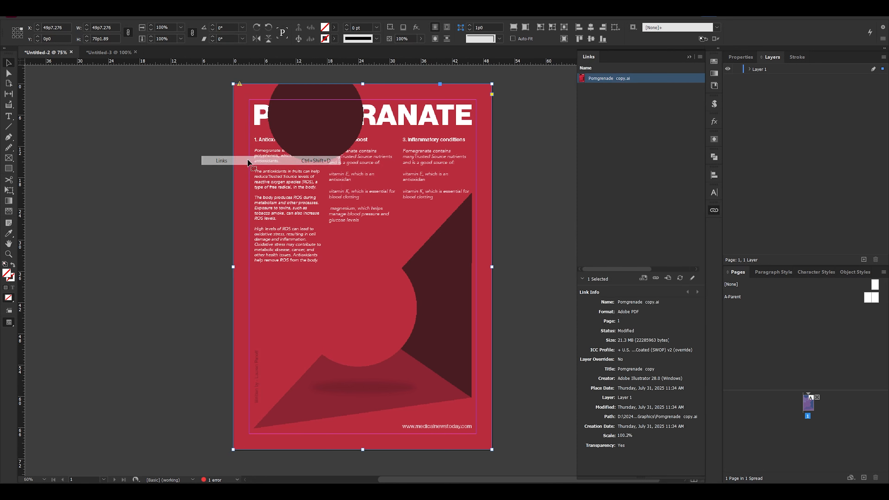
click(249, 162)
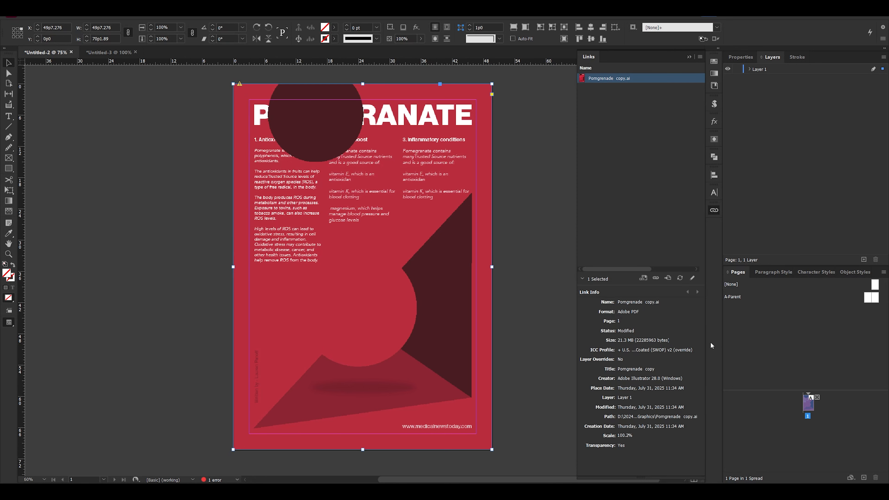
click(681, 279)
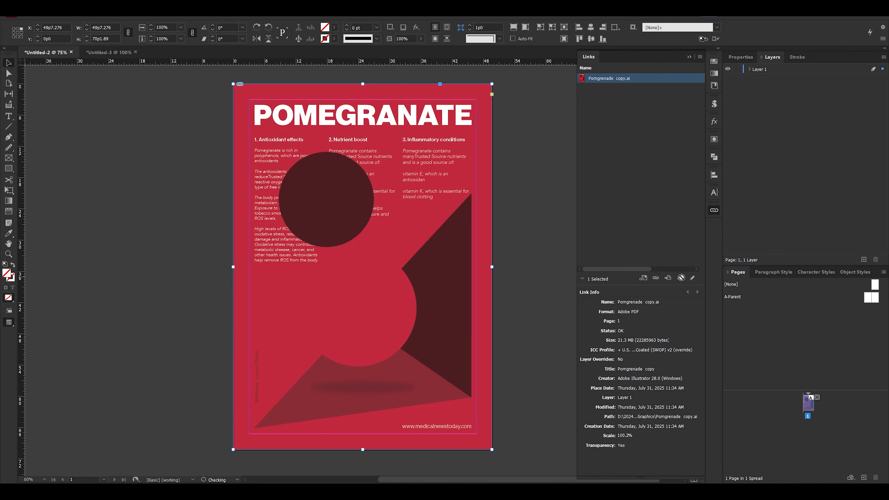
key(ctrl+minus)
scroll(446, 249, up, 2)
drag(493, 301, 332, 208)
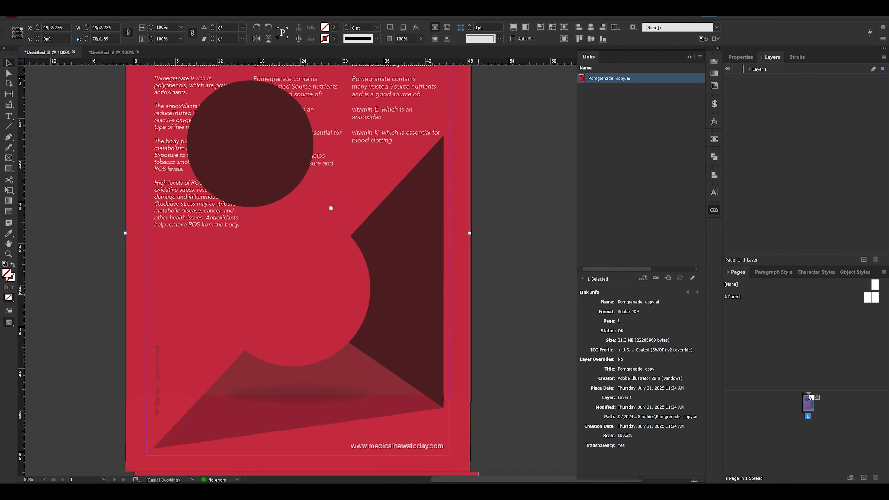
scroll(353, 241, down, 1)
drag(506, 199, 505, 214)
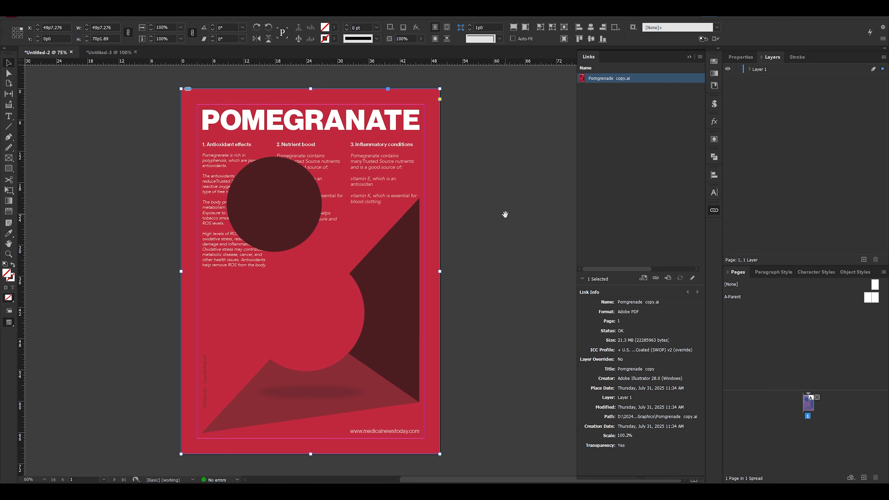
In the Untitled-3 document, place the pomegranate PNG over the upper-left part of the Editorial Team body text
click(100, 52)
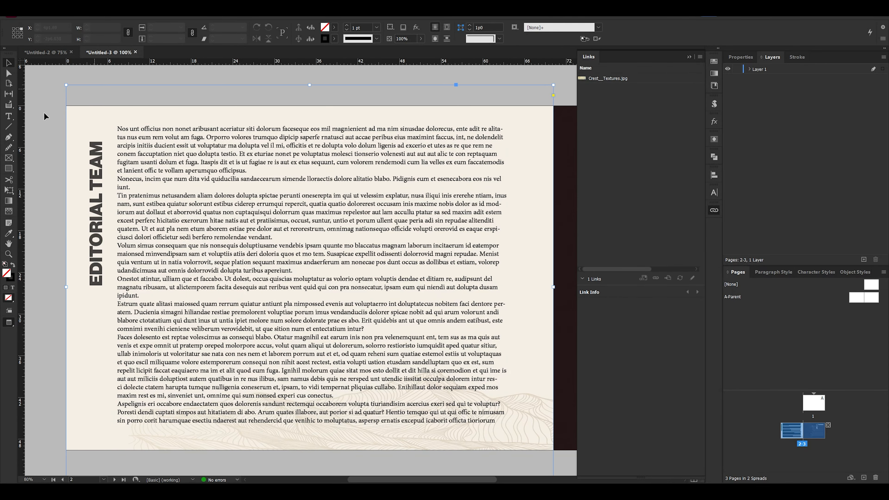
click(62, 125)
click(127, 182)
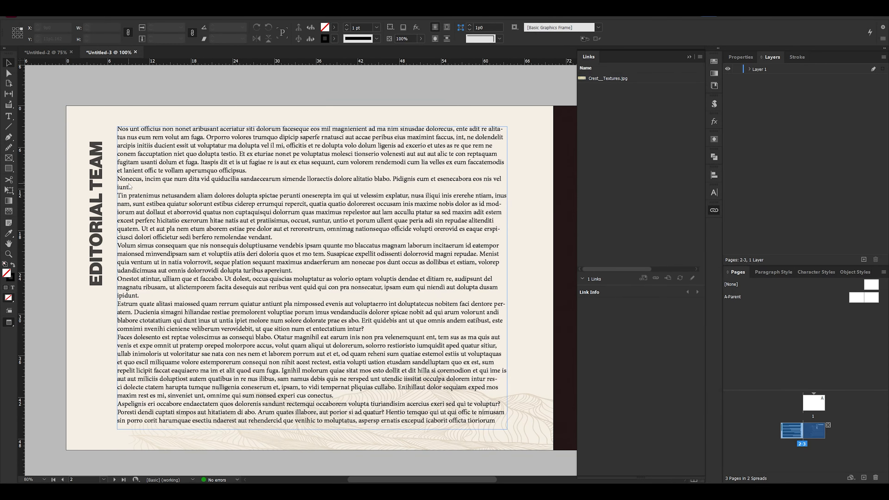
key(ctrl+d)
double_click(270, 152)
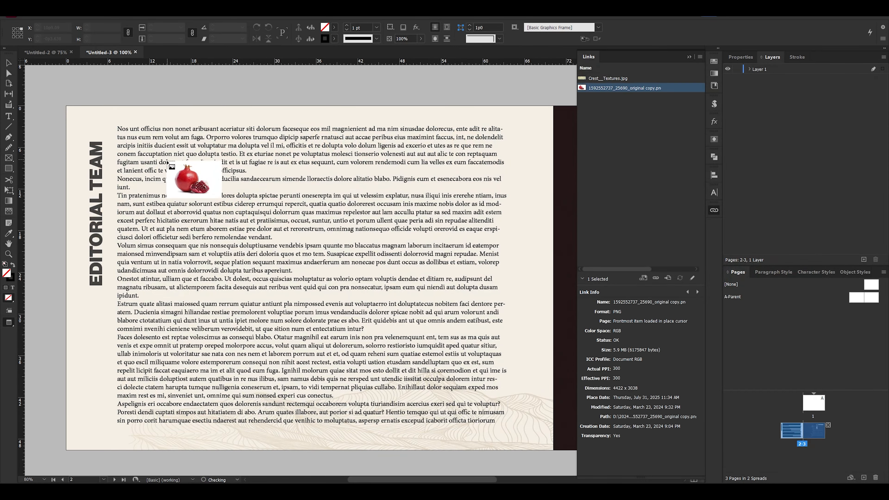
drag(117, 127, 278, 166)
Try to fit the body text manually by narrowing and shortening its frame beside the pomegranate and threading the overflow into a frame below
drag(274, 363, 310, 368)
click(311, 368)
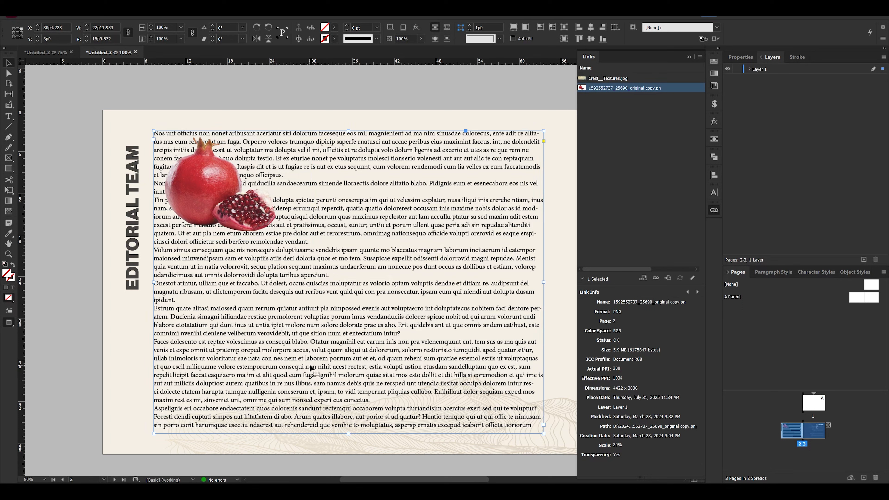
drag(154, 282, 288, 282)
drag(415, 435, 415, 246)
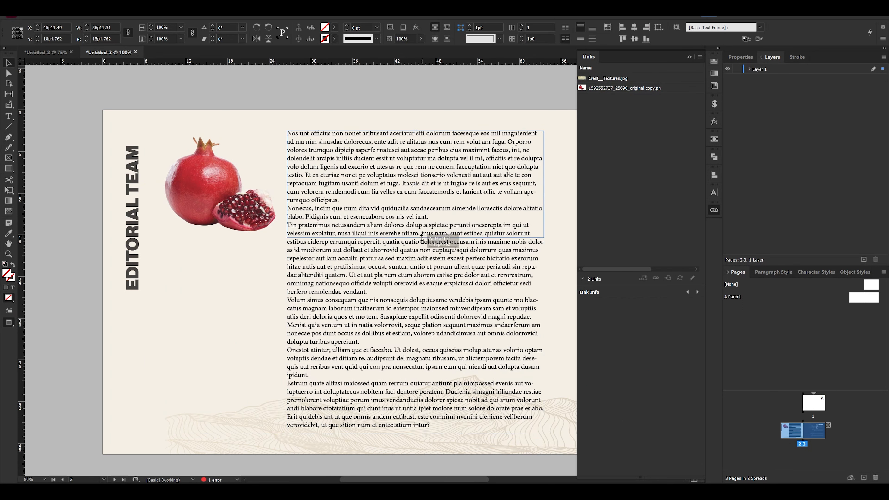
click(544, 238)
drag(172, 248, 550, 427)
Undo the threaded frame and the resizing of the body text frame
key(ctrl+z)
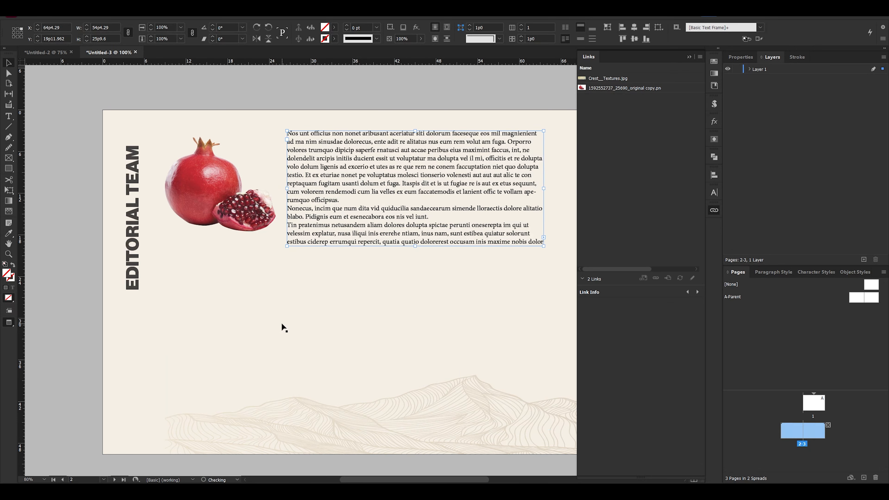
key(ctrl+z)
key(ctrl+z)
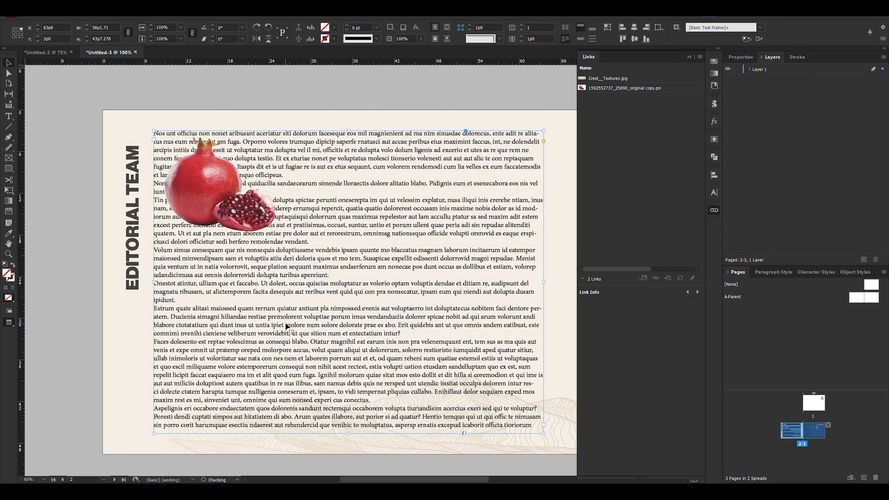
Apply Text Wrap around the object shape to the pomegranate image
click(233, 186)
click(164, 134)
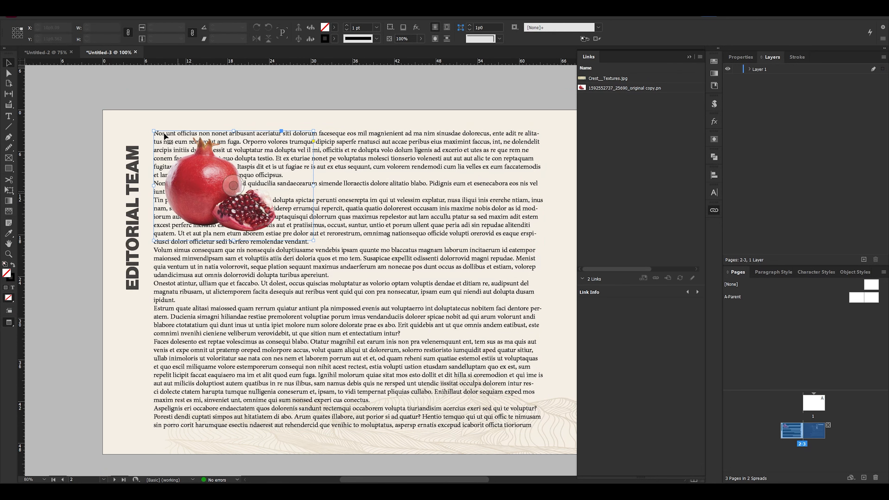
click(210, 10)
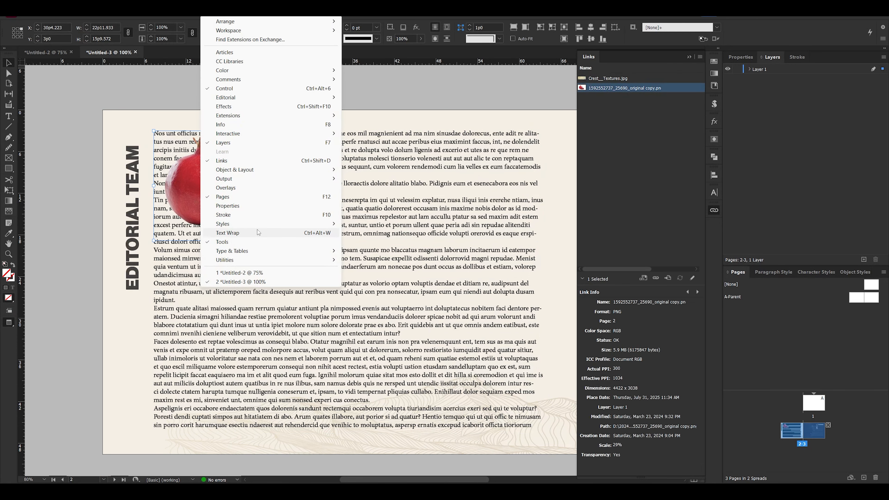
click(227, 232)
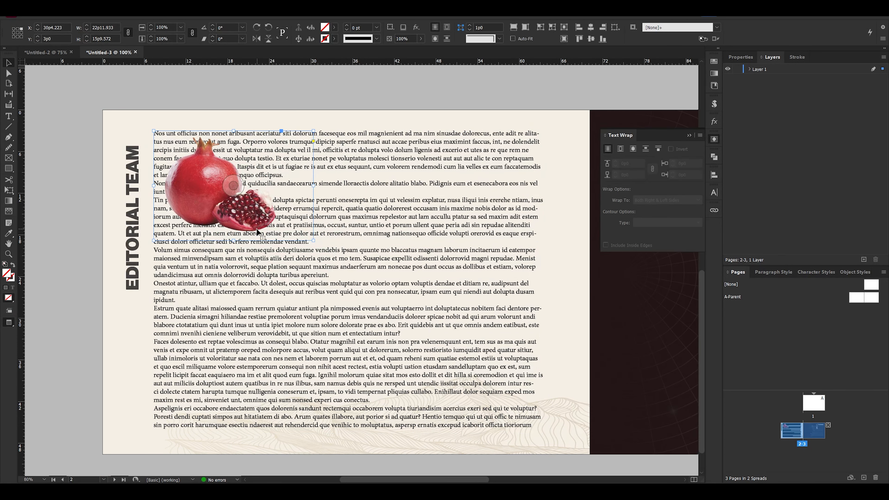
click(634, 150)
click(75, 175)
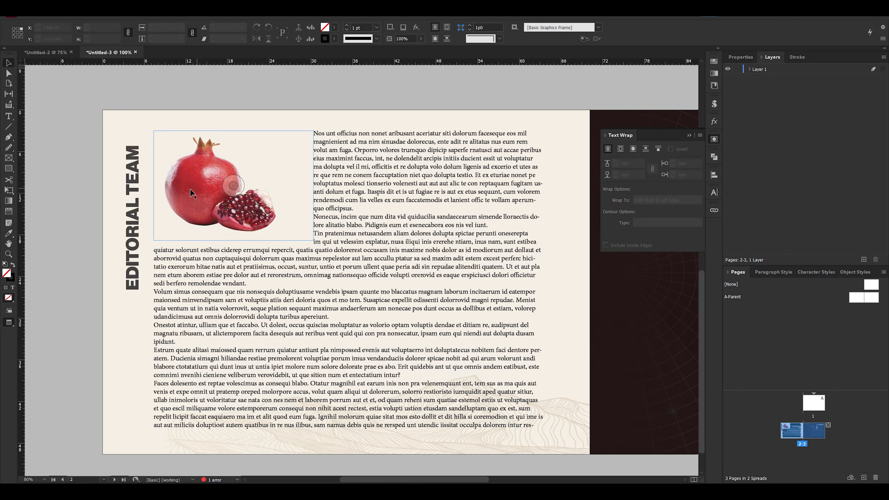
Nudge the pomegranate image slightly upward and set its wrap contour type to Detect Edges
mouse_move(192, 193)
mouse_down()
mouse_move(434, 276)
mouse_move(281, 344)
mouse_move(283, 355)
mouse_move(252, 361)
mouse_move(210, 347)
mouse_move(210, 316)
mouse_move(198, 294)
mouse_move(197, 201)
mouse_up()
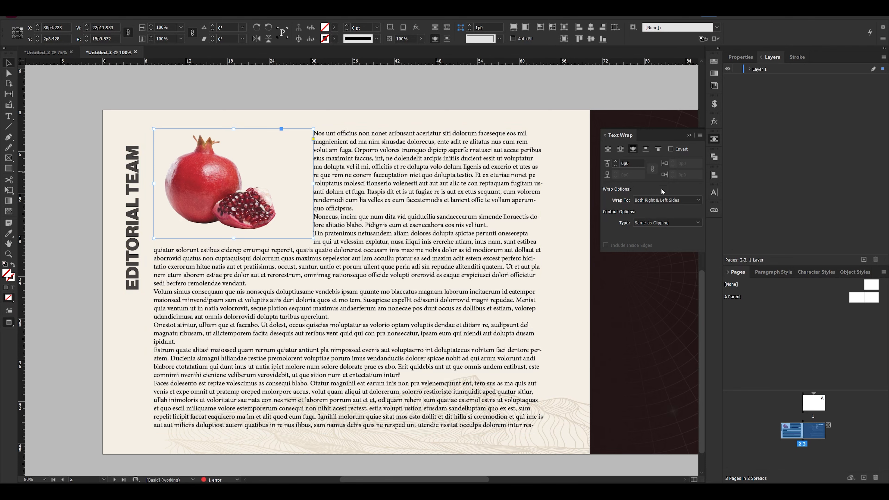
click(665, 222)
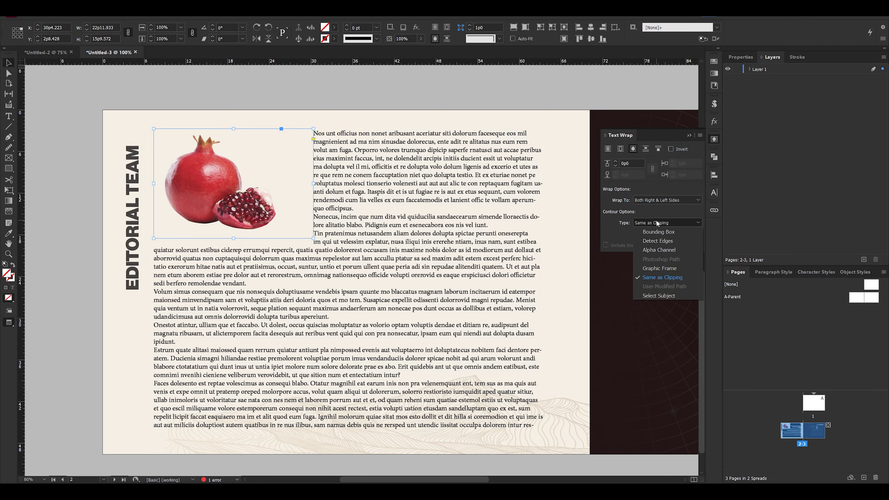
click(651, 246)
click(233, 183)
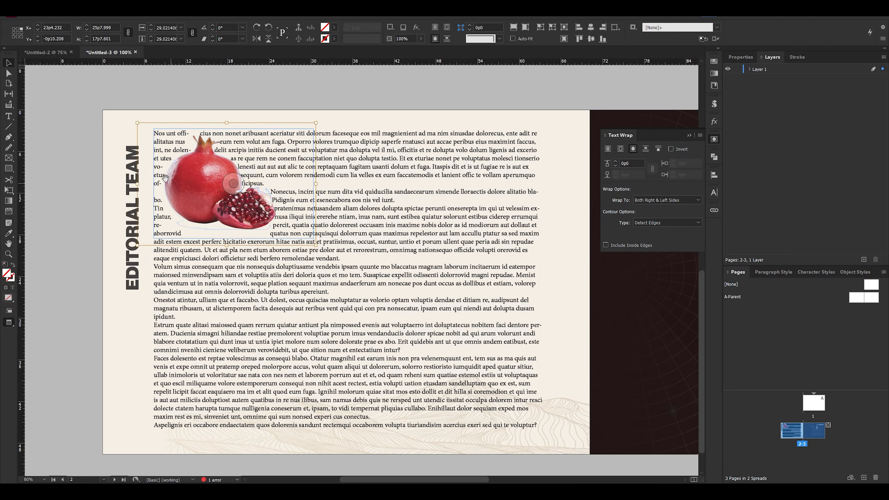
scroll(184, 153, up, 4)
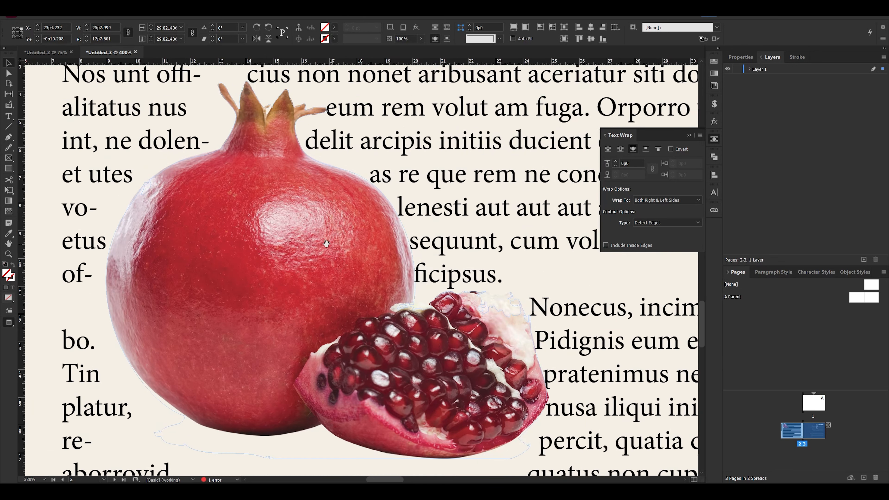
scroll(320, 240, down, 3)
click(338, 282)
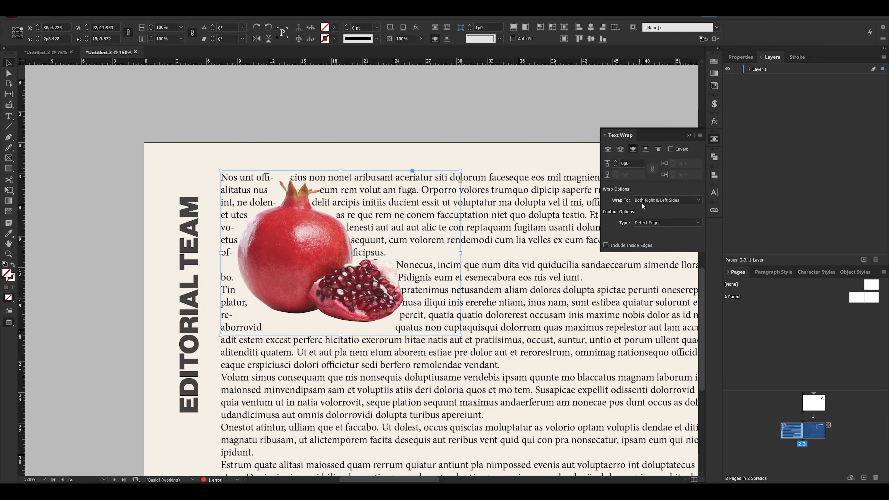
Raise the pomegranate's text wrap offset to 0p5 and deselect the image
click(616, 162)
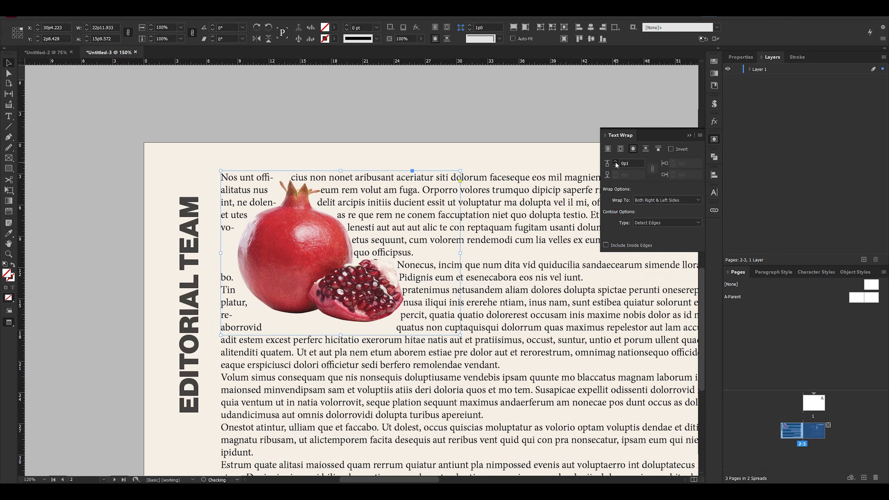
click(616, 162)
click(615, 162)
click(615, 162)
click(616, 162)
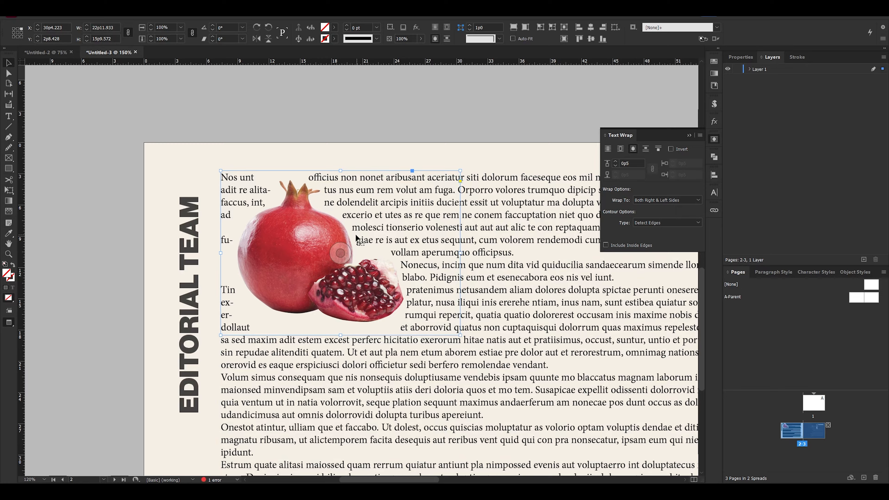
scroll(325, 229, down, 2)
click(97, 169)
drag(442, 279, 382, 219)
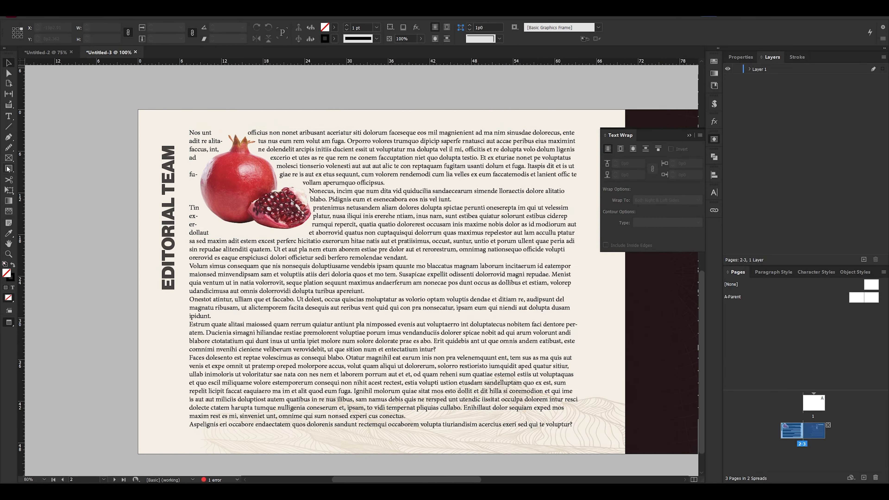
Create a text frame about 20p1 wide across the pomegranate's base reading "this is my favourite fruit"
click(9, 116)
drag(186, 216, 313, 236)
text(this is)
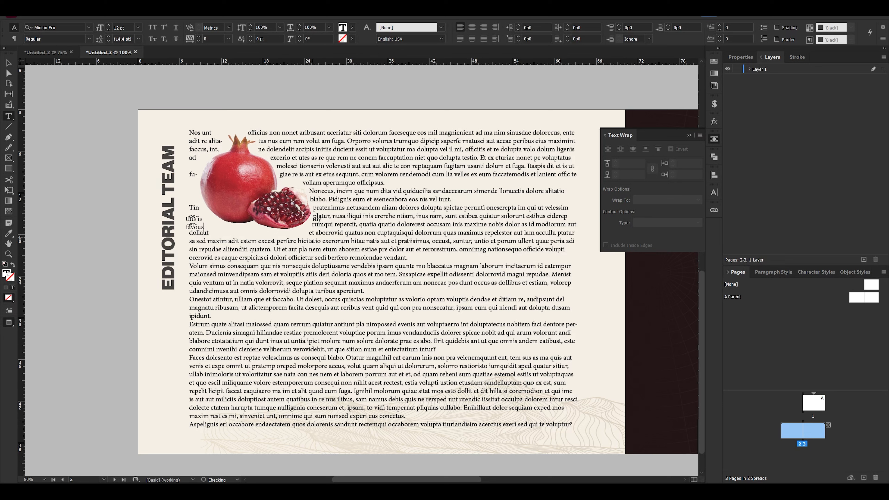
text( my favourite fru)
key(Escape)
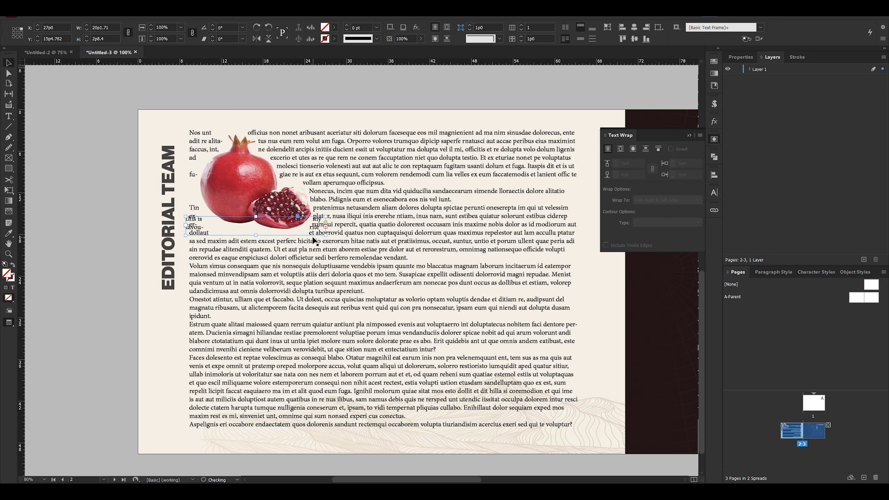
Make the caption frame ignore text wrap in its Text Frame Options and move it just below the pomegranate
scroll(257, 237, up, 1)
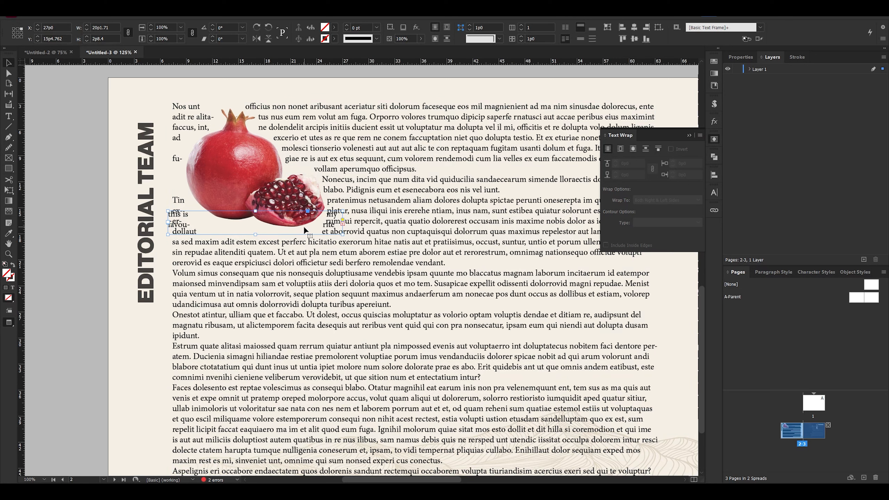
key(ctrl+b)
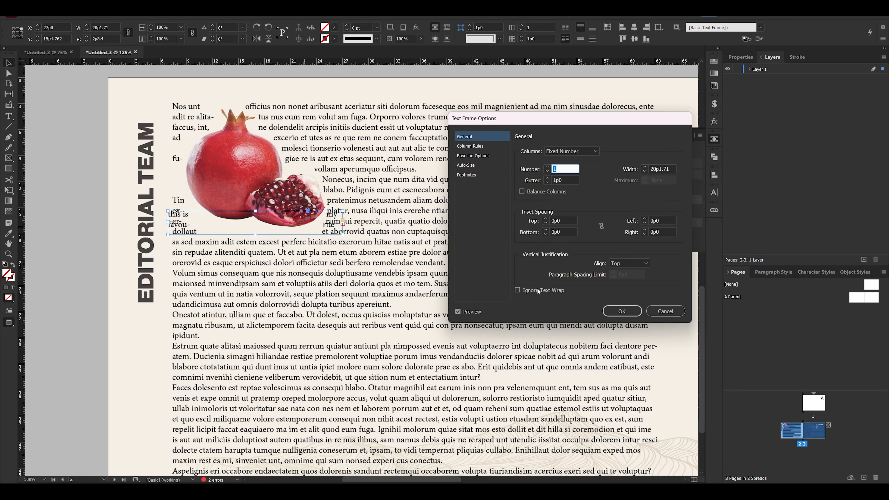
click(546, 290)
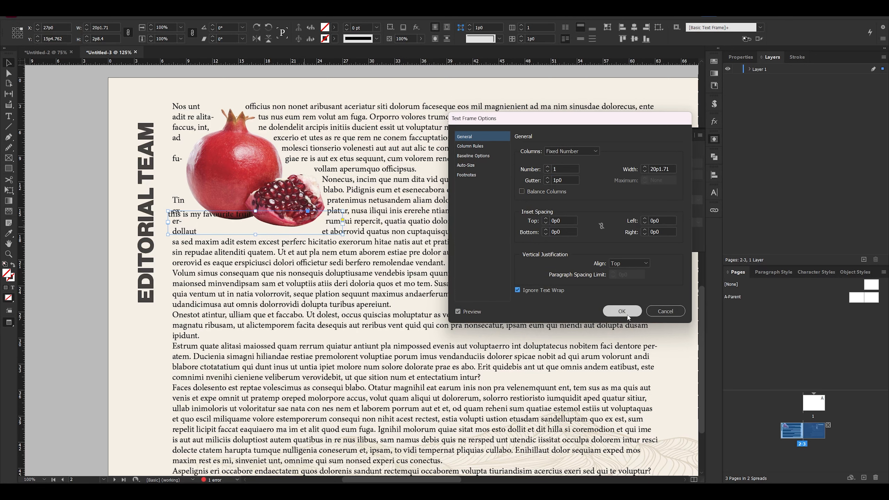
click(635, 314)
drag(210, 217, 230, 228)
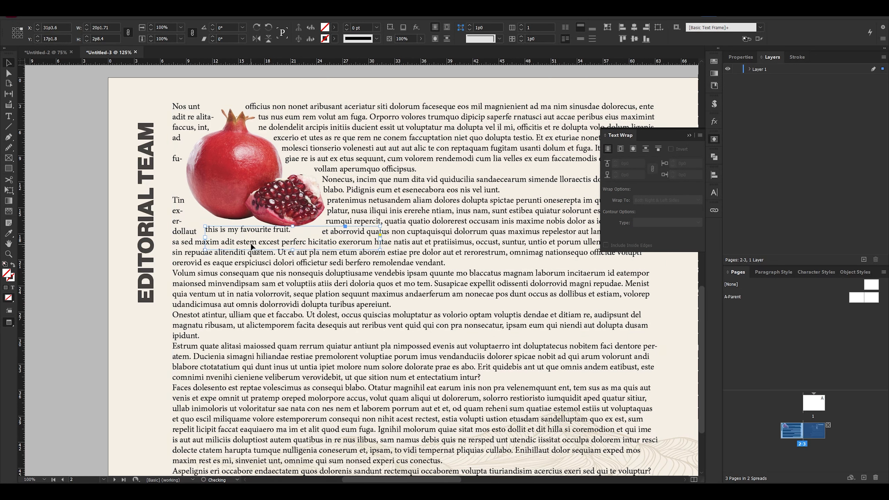
key(space)
drag(283, 231, 261, 246)
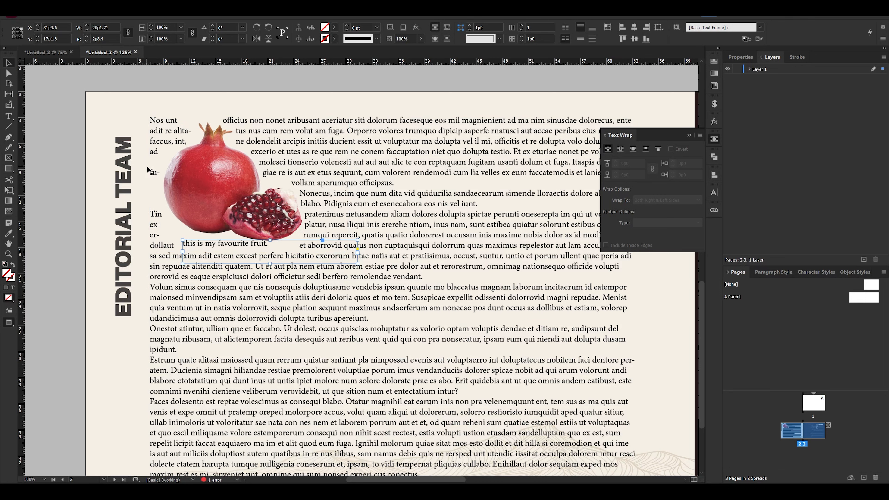
Delete the caption frame and turn off the text wrap on the pomegranate image
key(Delete)
click(251, 243)
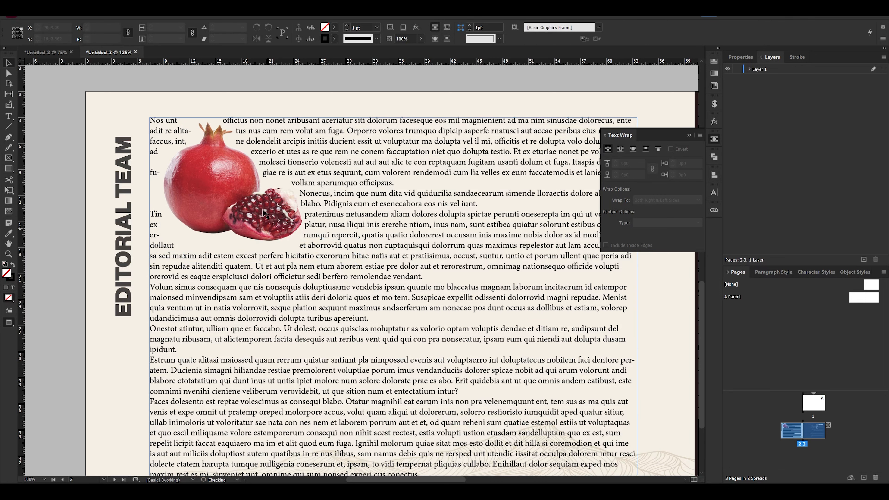
scroll(360, 214, down, 2)
drag(250, 208, 207, 240)
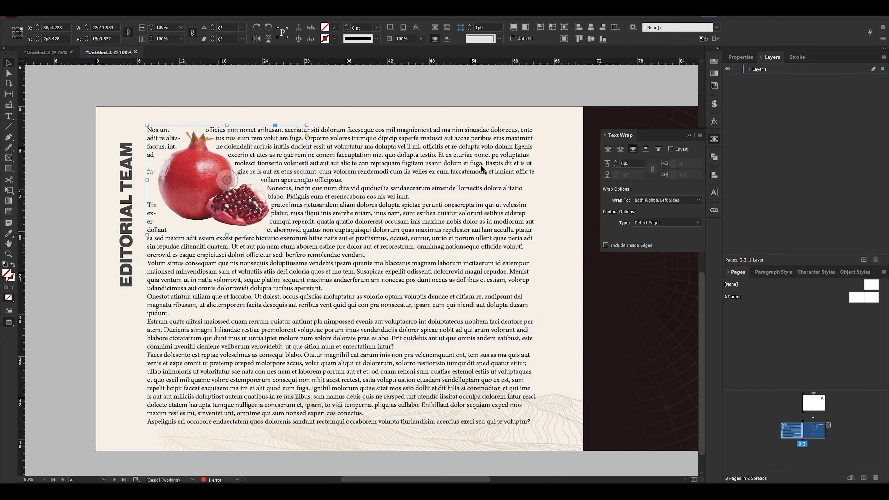
click(607, 150)
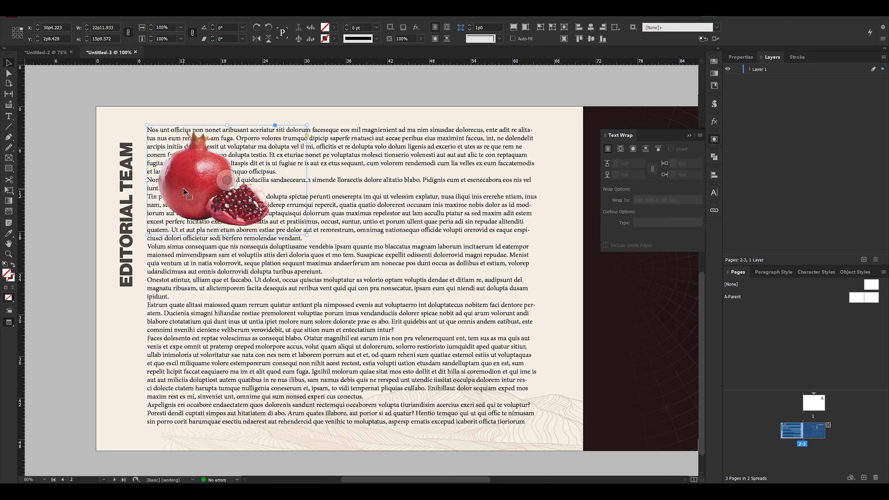
Expand Layer 1, select the pomegranate PNG stacked behind the body text from its object list, and clear the selection
click(95, 100)
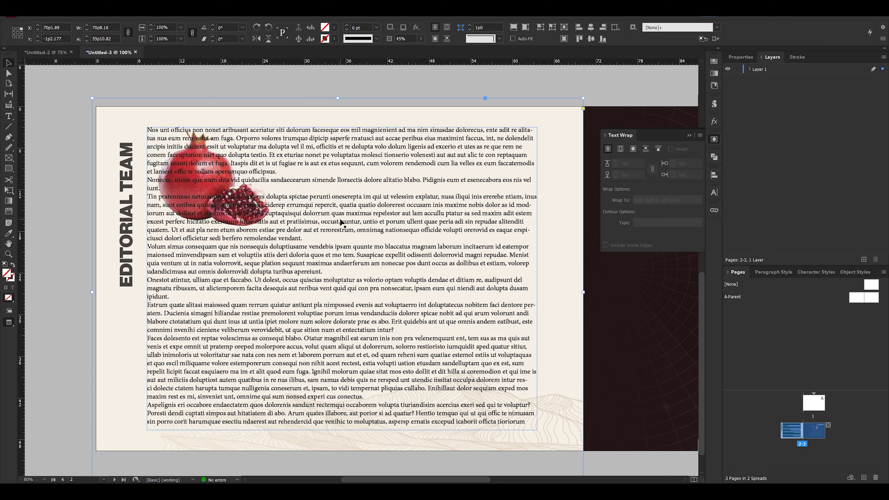
click(227, 186)
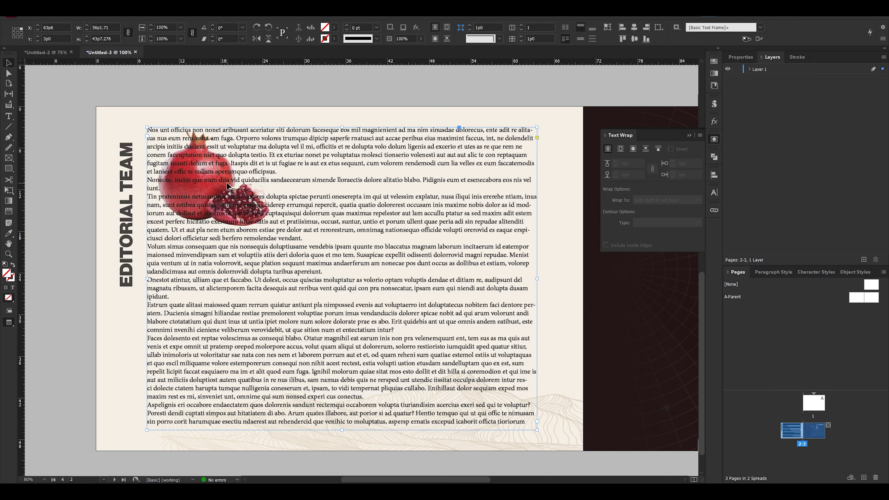
click(749, 70)
click(877, 88)
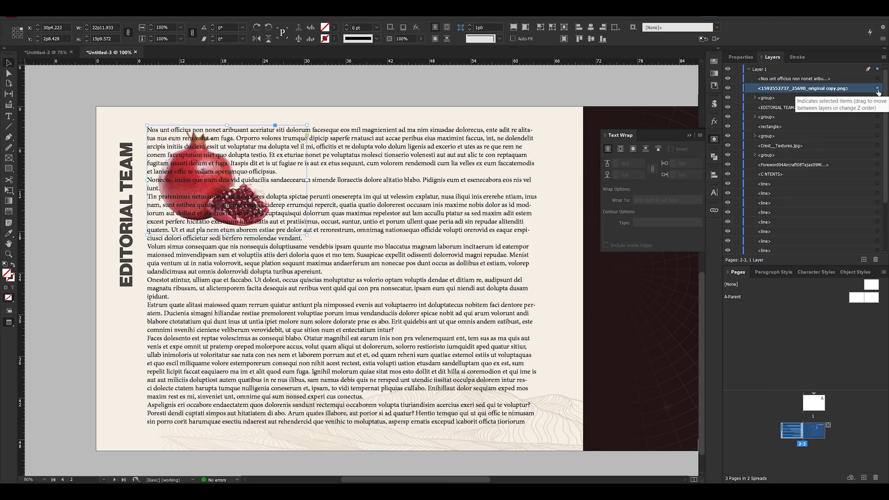
click(64, 179)
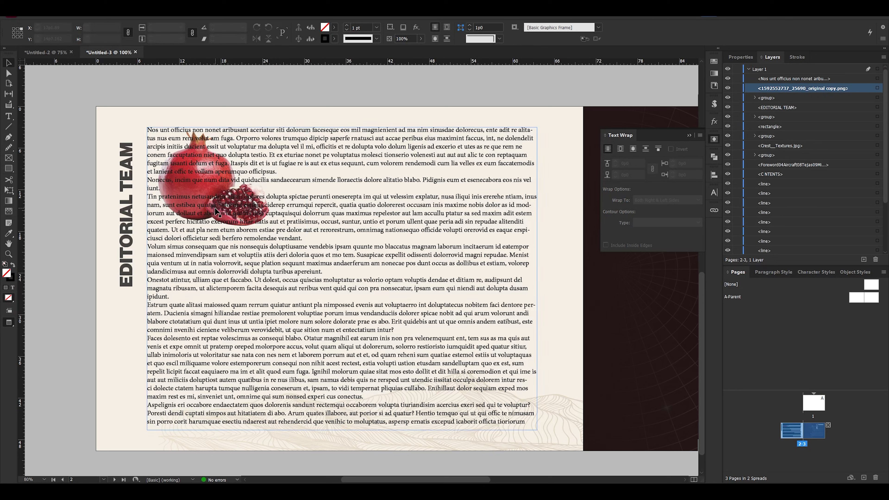
Select through the body text frame on the page to the pomegranate image and the background rectangle behind it
click(229, 206)
click(229, 206)
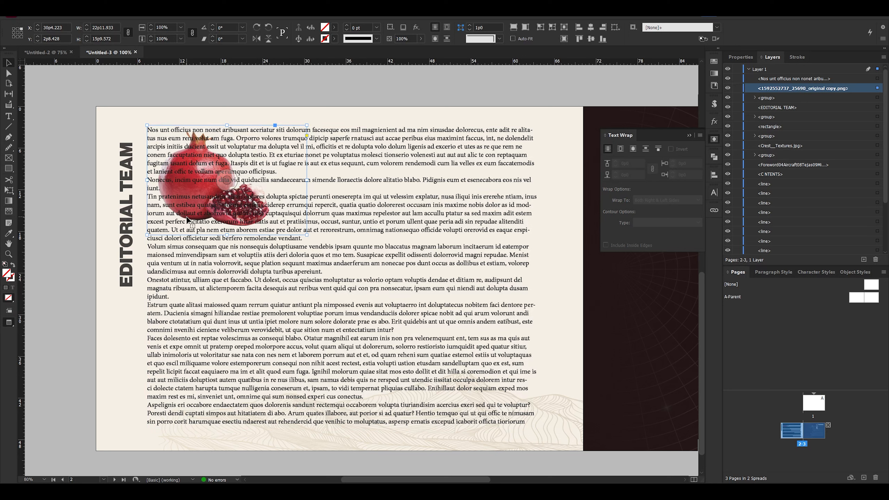
ctrl+click(191, 200)
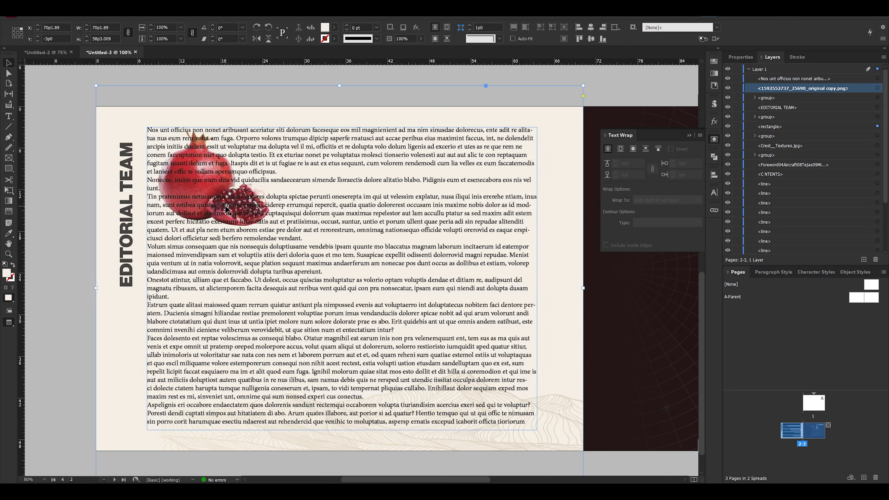
Try spacing the page number away from "Foreword" in the contents list with repeated tabs, and remove them
drag(562, 270, 117, 280)
drag(594, 383, 580, 391)
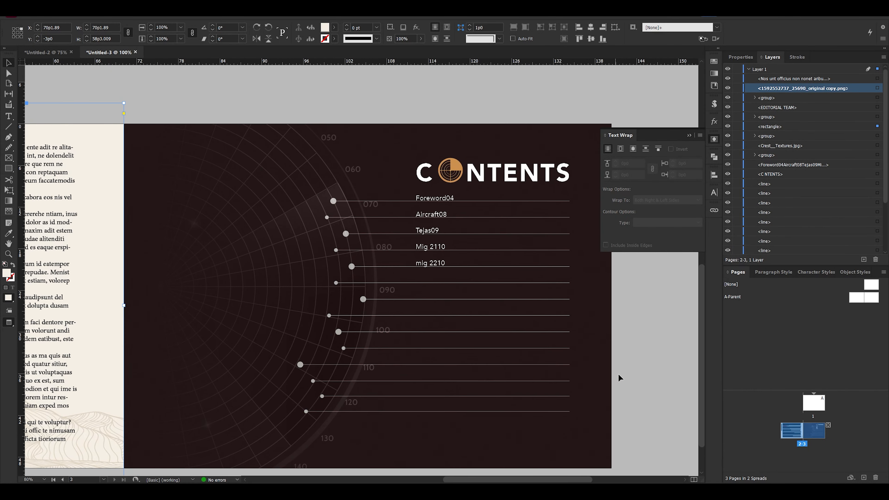
double_click(447, 198)
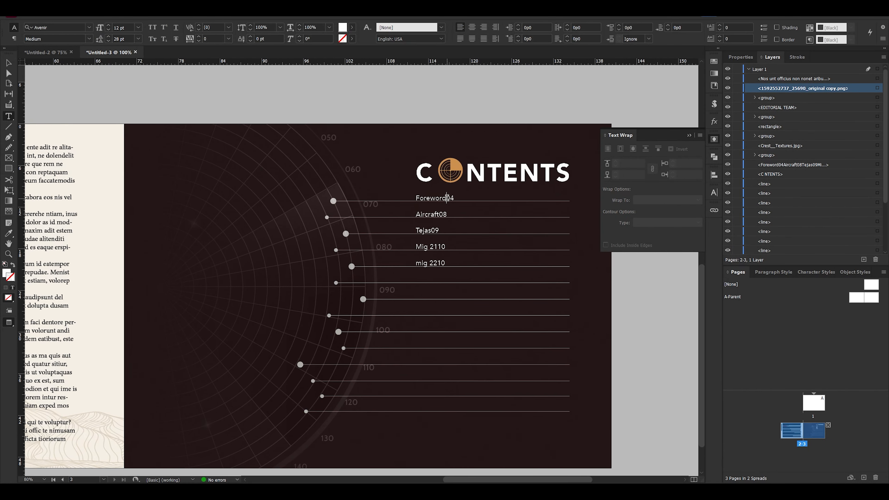
key(Tab)
key(Tab)
key(Tab)
key(BackSpace)
key(BackSpace)
key(BackSpace)
key(BackSpace)
key(BackSpace)
key(BackSpace)
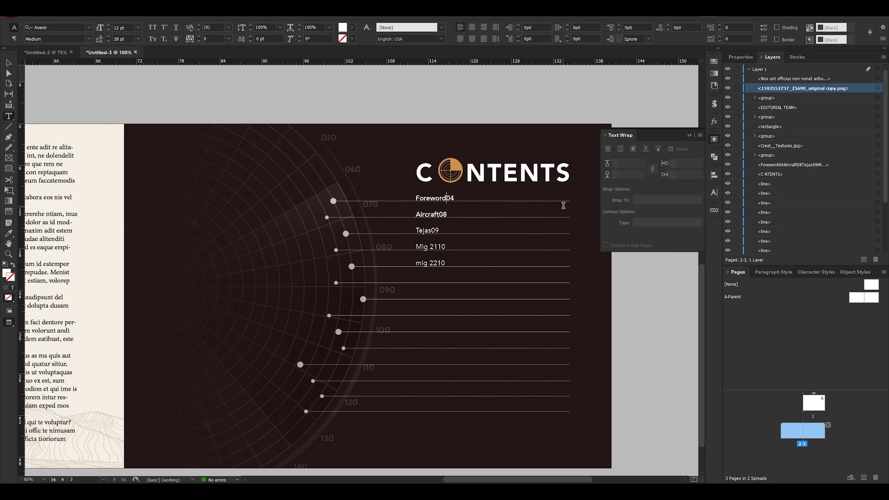
Insert one tab between the title and page number of each of the five contents entries, Foreword through mig 22
key(Tab)
click(440, 216)
key(Tab)
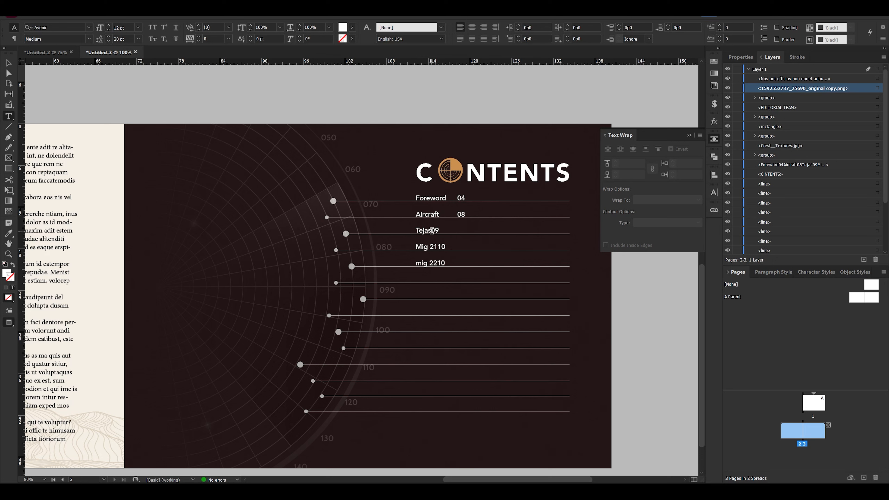
click(431, 230)
key(Tab)
click(438, 246)
key(Tab)
click(438, 263)
key(Tab)
key(Escape)
Open the Tabs ruler for the contents text frame and position a tab stop for the page numbers at 18p9
click(103, 16)
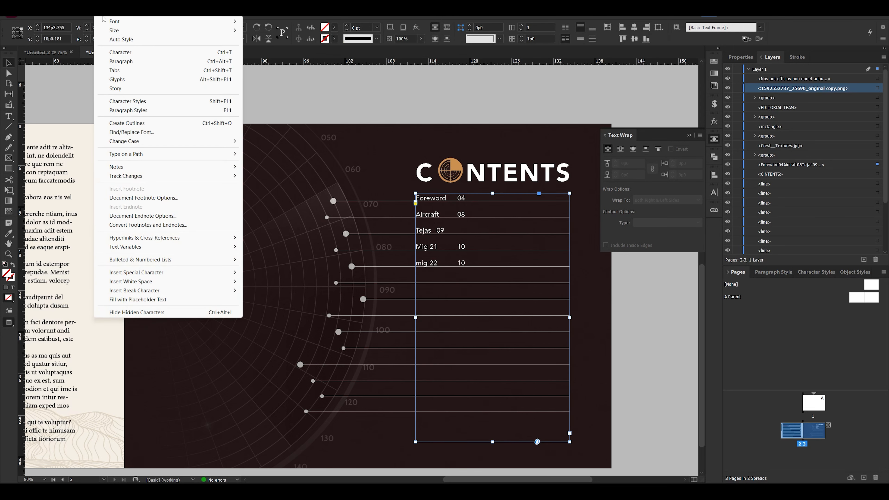
click(119, 71)
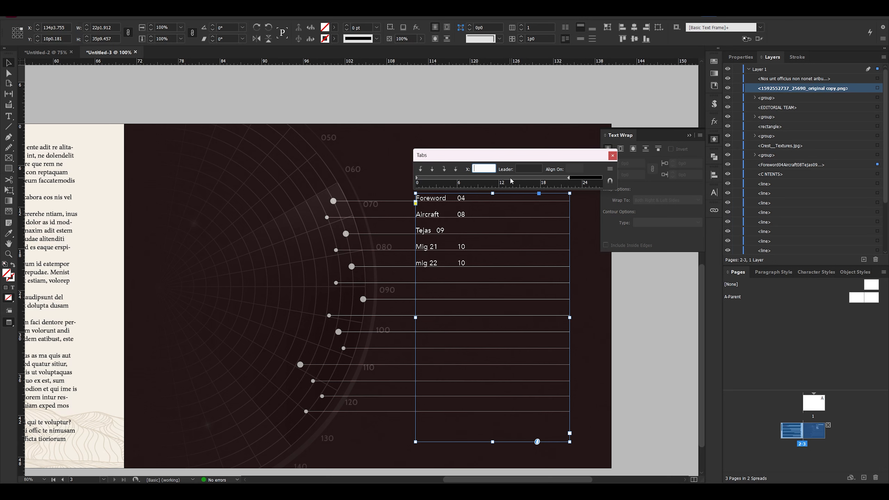
drag(510, 180, 559, 180)
click(559, 179)
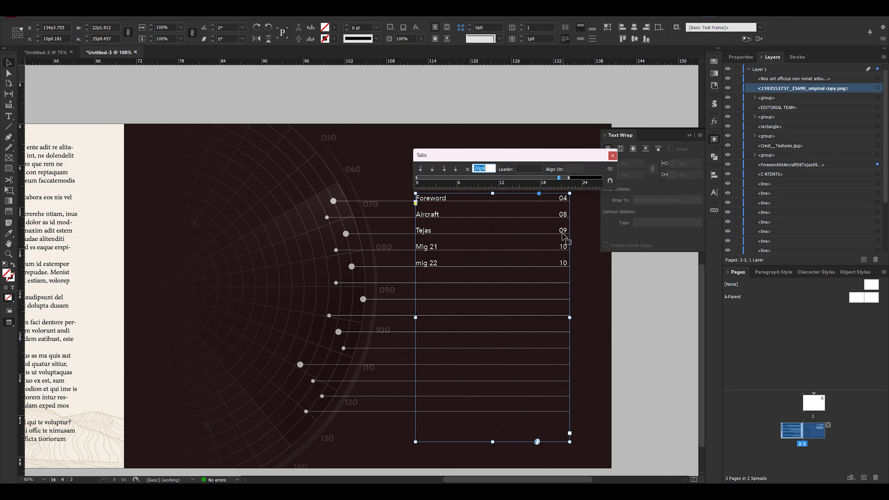
mouse_move(559, 178)
mouse_down()
mouse_move(530, 179)
mouse_move(546, 178)
mouse_up()
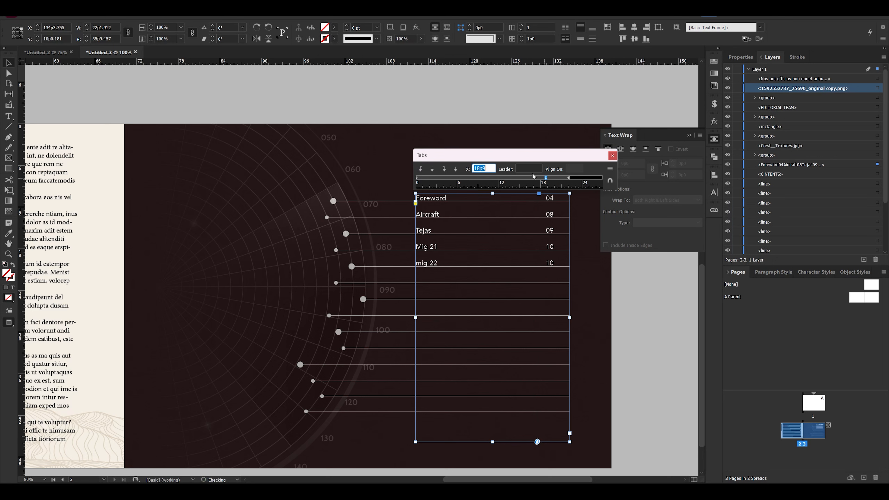
Set the leader of the contents list's tab stop to a period
click(523, 169)
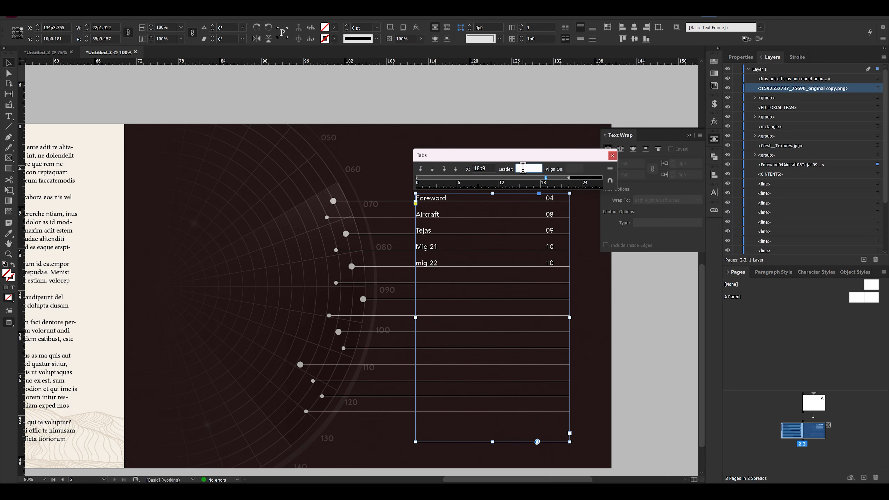
text(.)
key(Return)
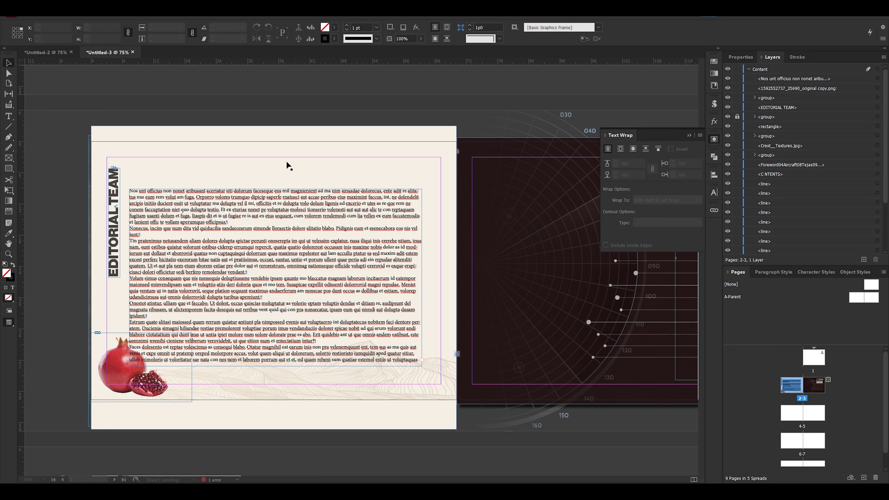
Open the A-Parent spread and add a new layer named "book name"
double_click(862, 302)
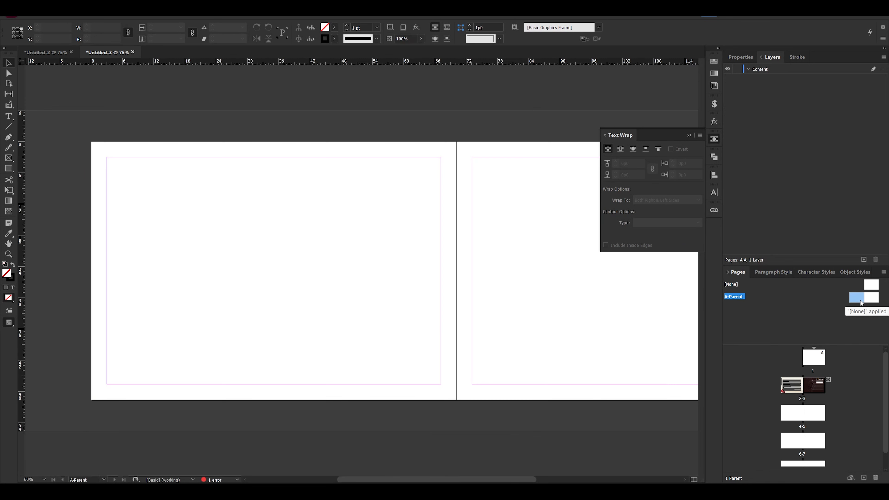
scroll(108, 194, right, 2)
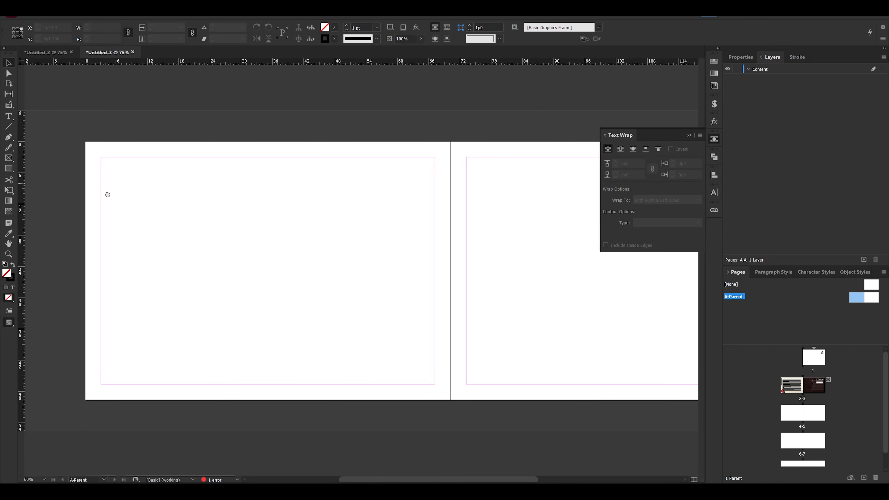
click(863, 260)
double_click(767, 70)
text(book name)
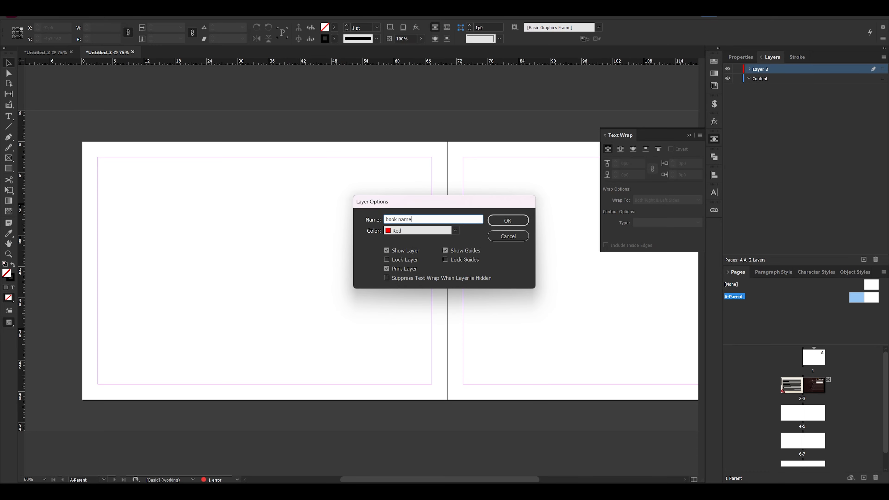
key(Return)
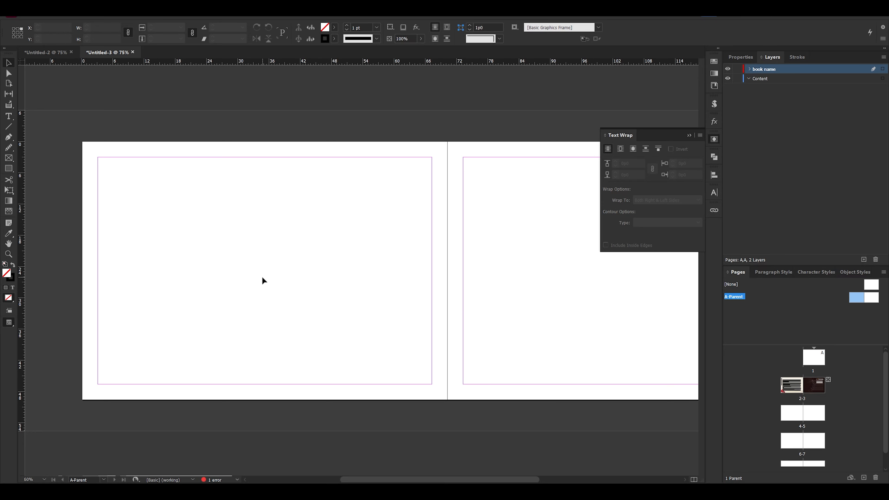
Paste the "the rise of hobbit" title in place at the top of the left parent page and copy it to the right page
key(ctrl+alt+shift+v)
drag(234, 164, 598, 181)
click(531, 258)
scroll(467, 338, right, 1)
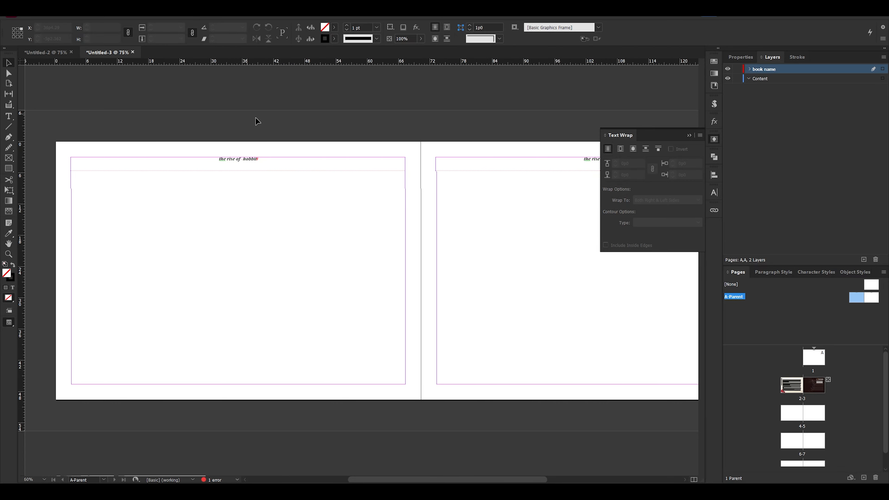
Open spread 2-3 in Preview mode and try to apply A-Parent to it
double_click(793, 387)
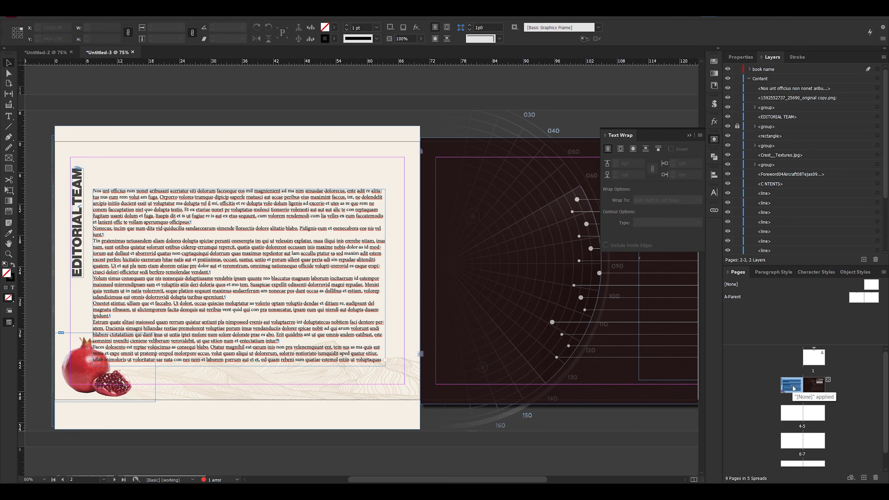
key(w)
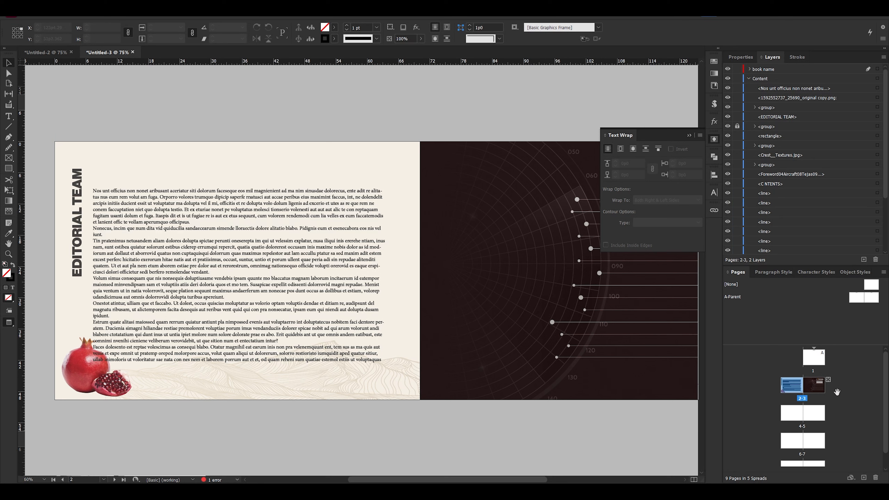
scroll(808, 368, down, 1)
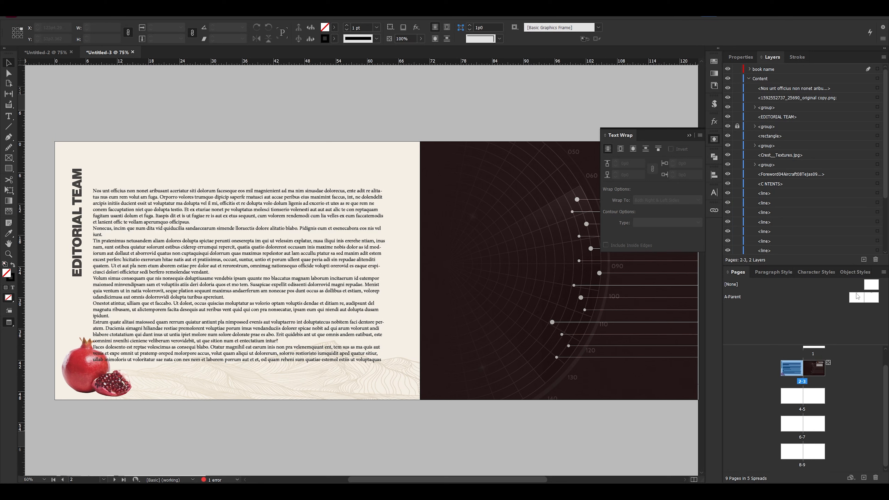
drag(858, 296, 813, 383)
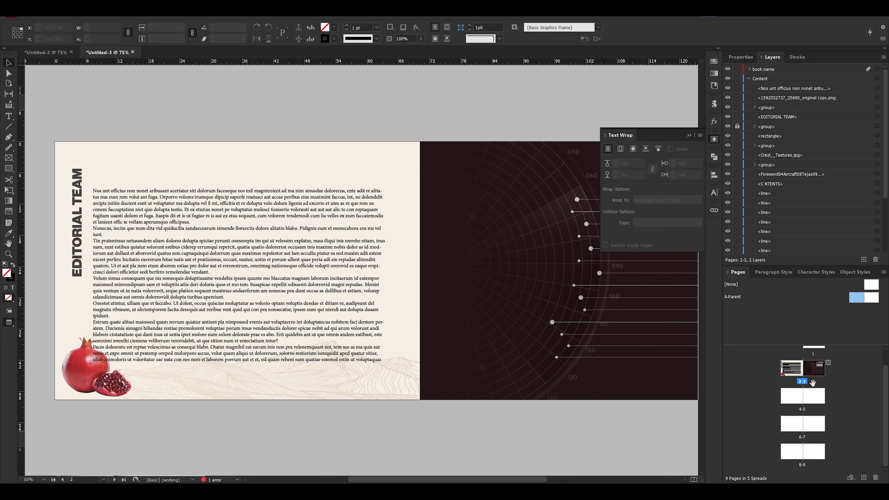
Apply A-Parent to all pages from 2 to 9
click(790, 370)
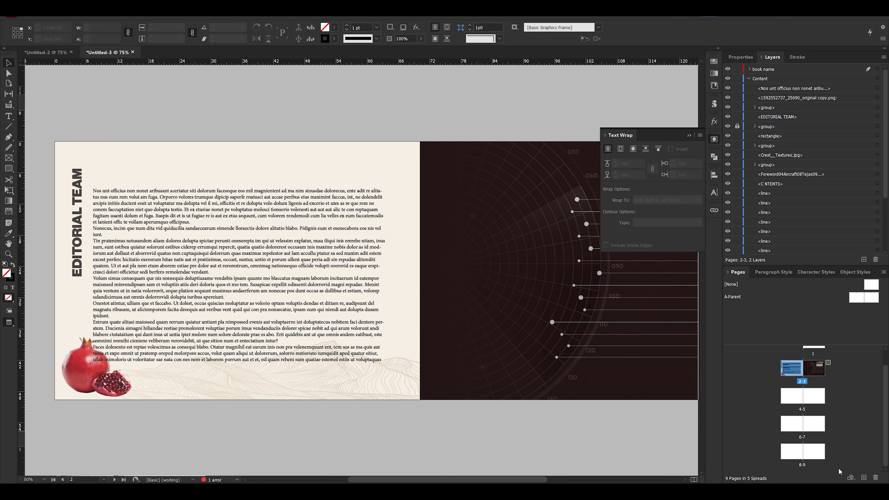
shift+click(813, 452)
right_click(814, 452)
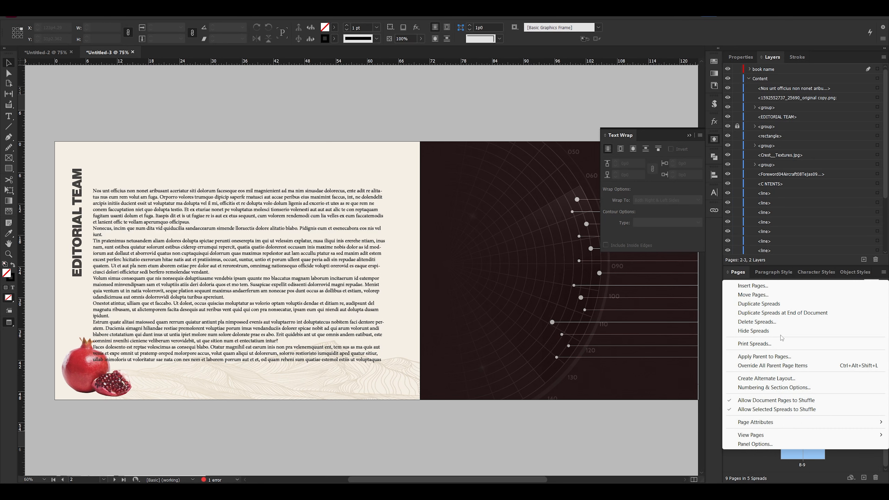
click(766, 356)
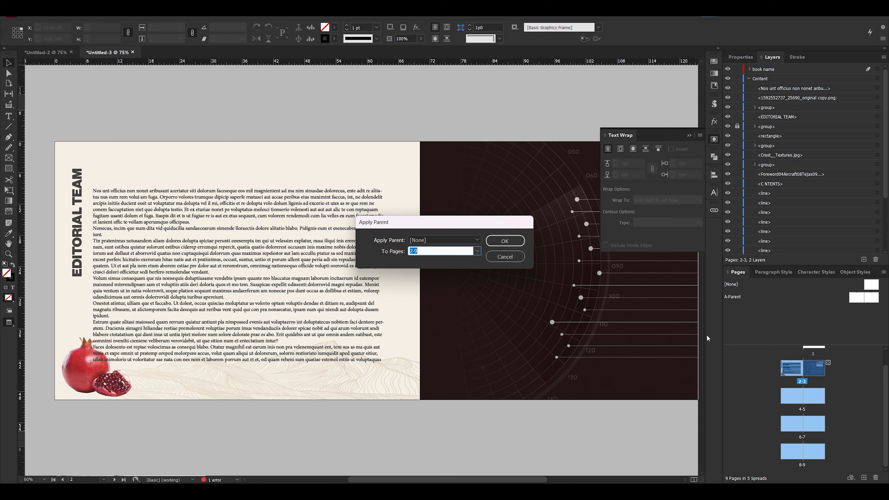
click(452, 240)
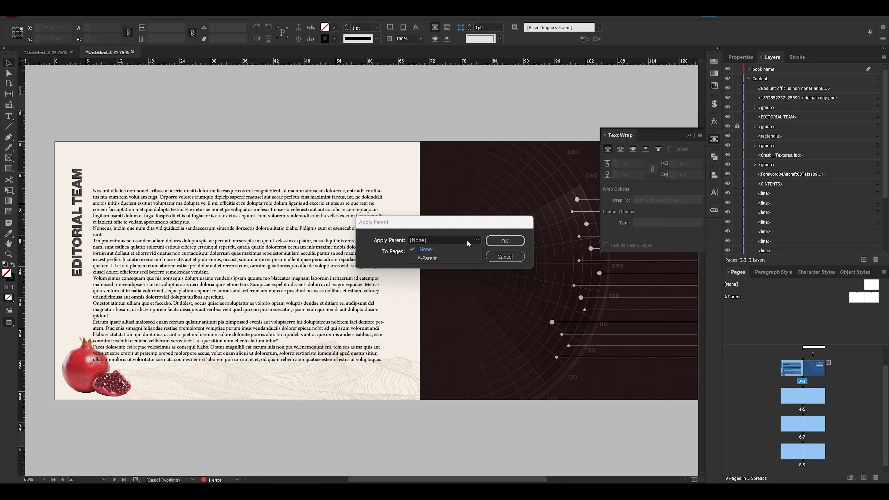
click(426, 258)
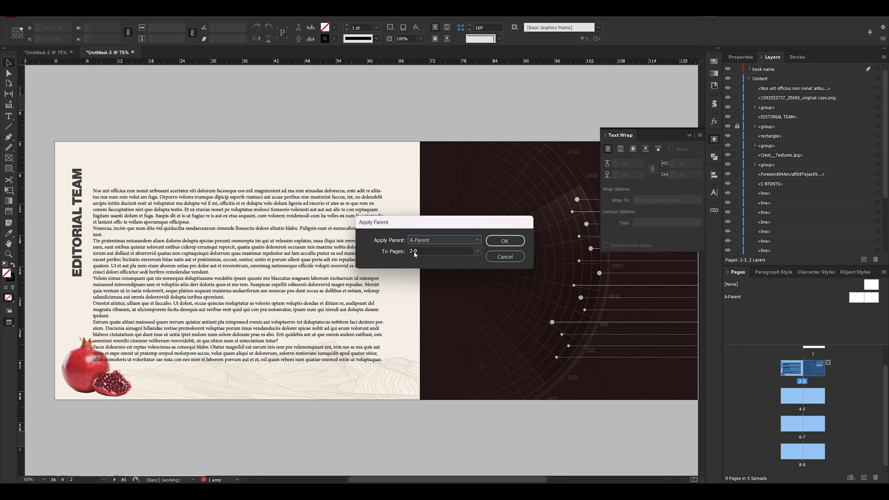
click(510, 243)
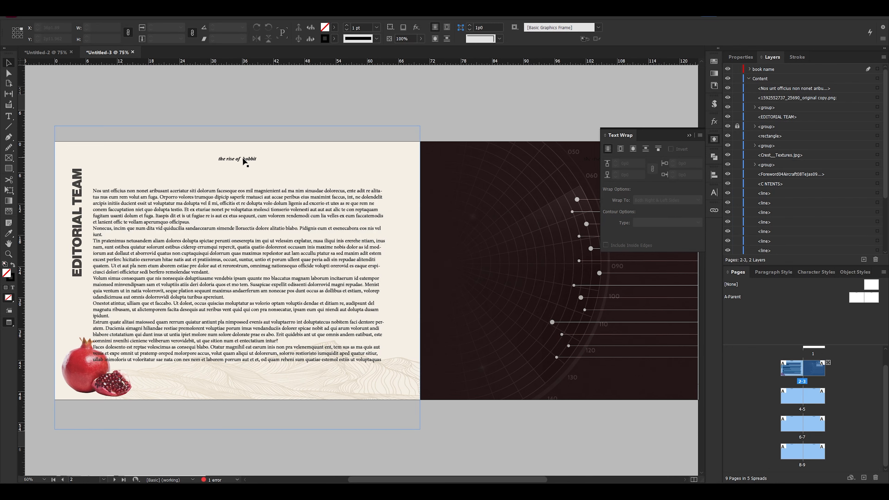
Examine how the parent title sits on the Editorial Team page, the dark contents page and the blank spreads
scroll(429, 298, down, 5)
scroll(420, 337, up, 6)
drag(616, 265, 452, 243)
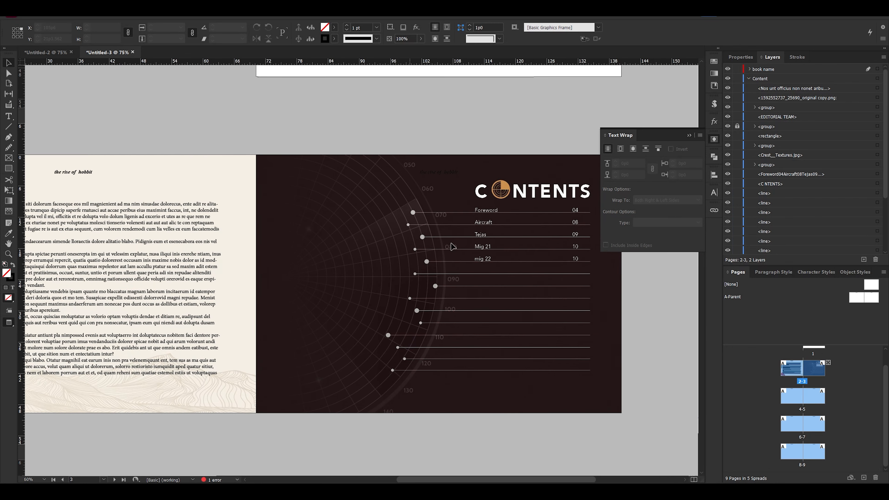
scroll(454, 167, up, 4)
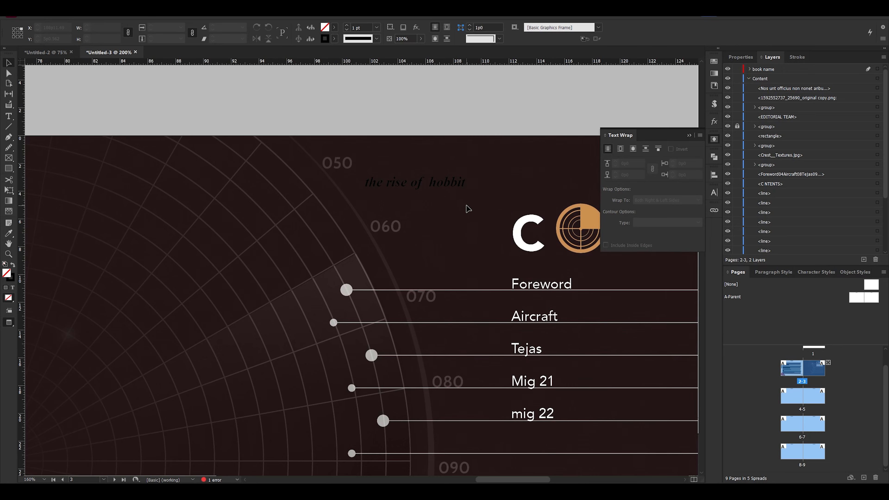
scroll(476, 206, down, 2)
scroll(476, 205, down, 6)
scroll(462, 210, down, 4)
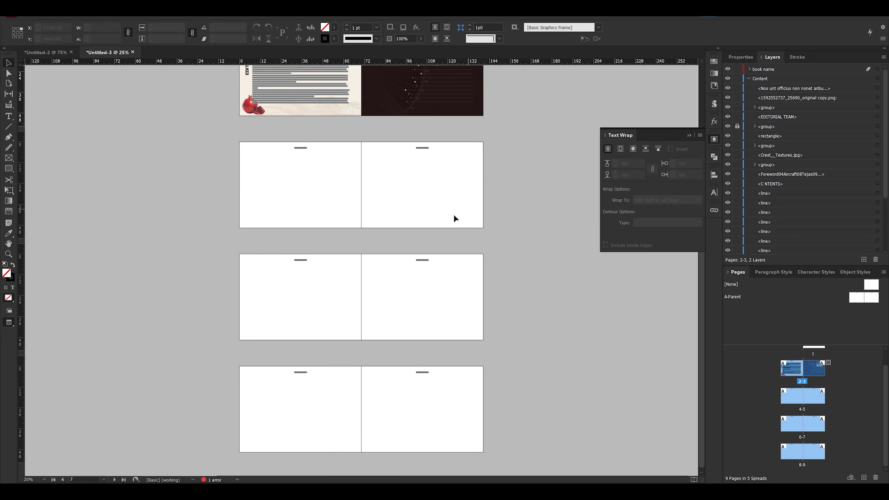
scroll(437, 259, up, 3)
scroll(436, 259, up, 2)
drag(316, 103, 293, 201)
scroll(251, 239, down, 3)
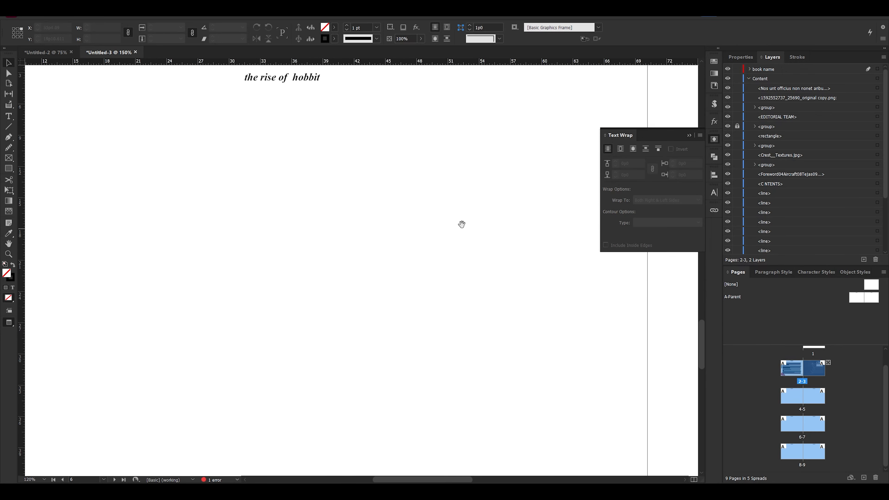
drag(274, 112, 265, 169)
scroll(265, 170, down, 3)
scroll(265, 173, down, 2)
scroll(439, 265, up, 10)
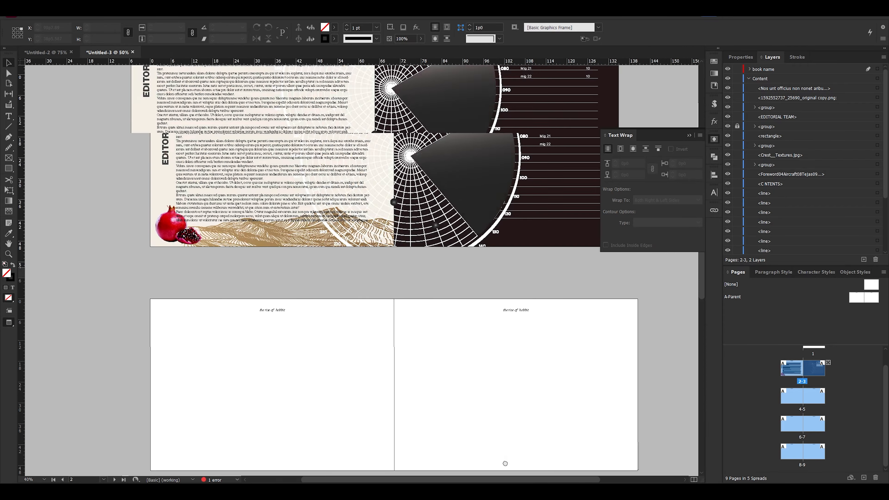
scroll(439, 265, up, 5)
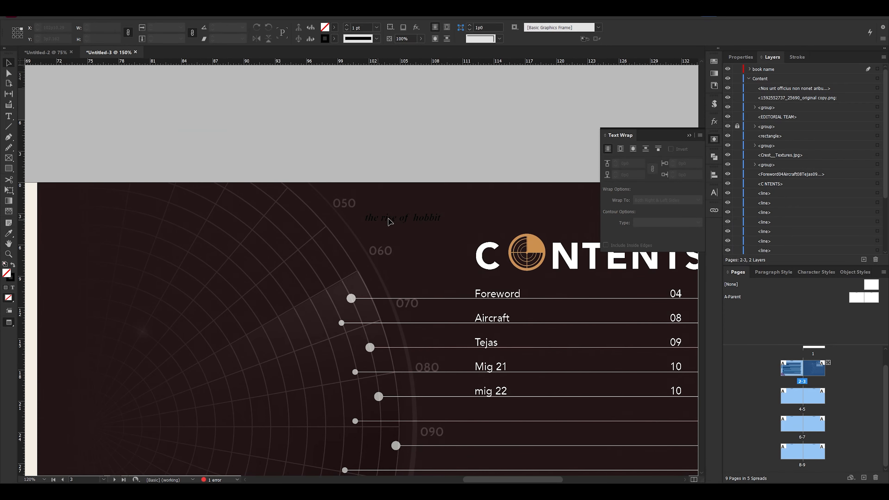
scroll(485, 222, down, 3)
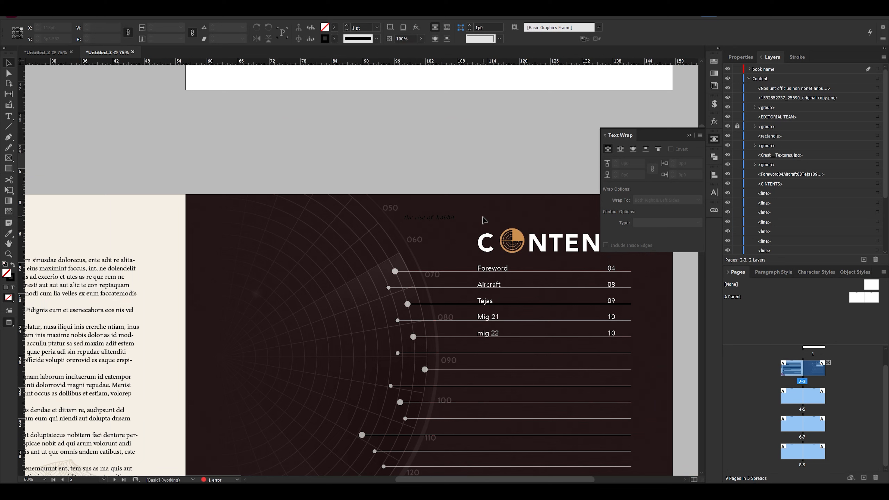
scroll(455, 226, up, 3)
scroll(612, 347, down, 1)
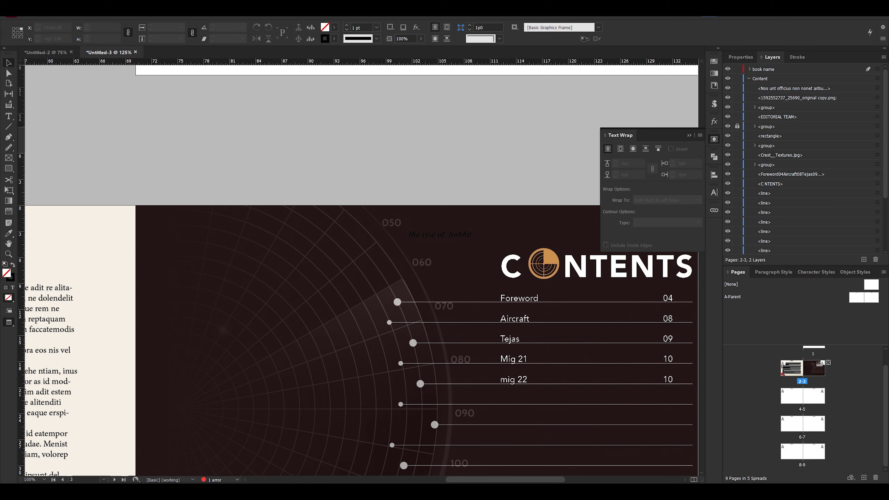
Try applying the [None] parent to page 3, the contents page, and undo it
drag(875, 286, 817, 371)
key(ctrl+z)
Override the parent title on the Editorial Team page and replace its text with "ghdjgdgkdjgdgrwrhwr"
scroll(484, 219, down, 3)
drag(326, 255, 492, 254)
scroll(401, 221, up, 2)
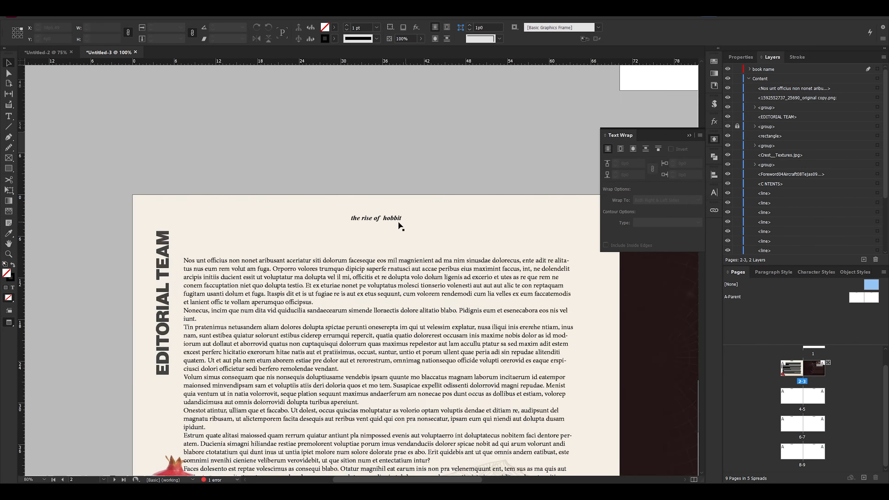
scroll(398, 221, up, 1)
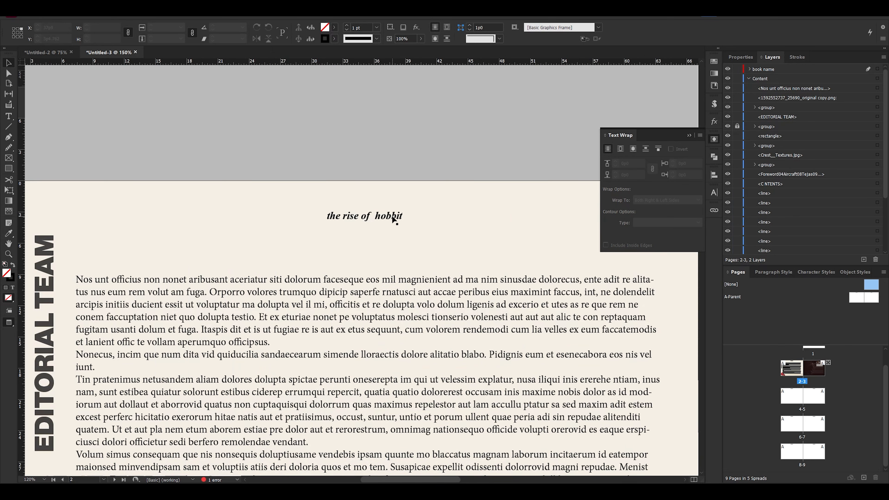
click(392, 218)
scroll(392, 220, down, 1)
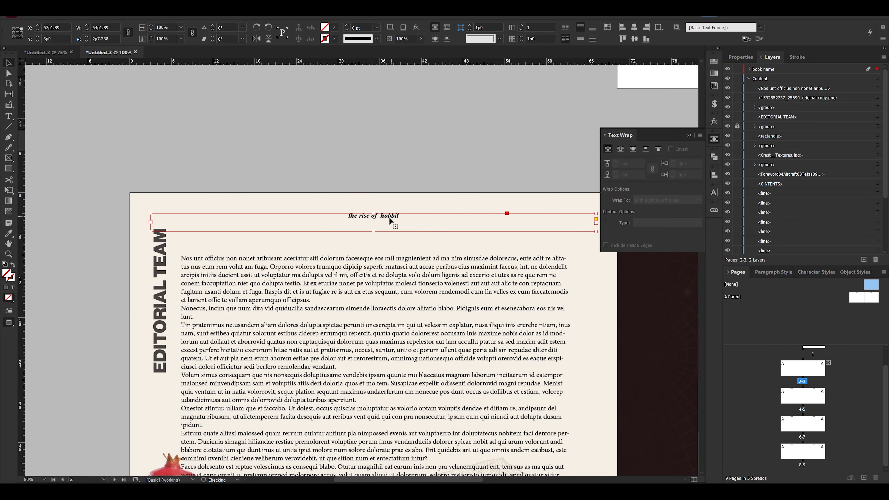
double_click(391, 217)
key(ctrl+a)
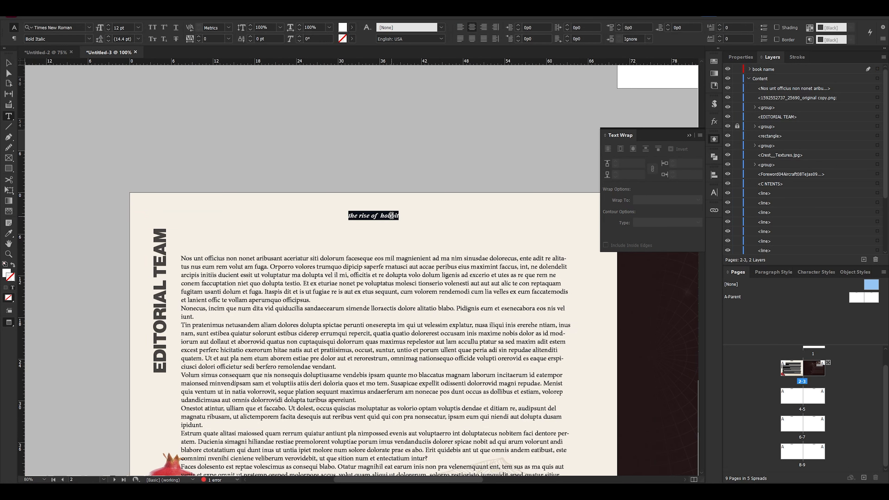
key(BackSpace)
text(ghdjgdgkdjgdgrwrhwr)
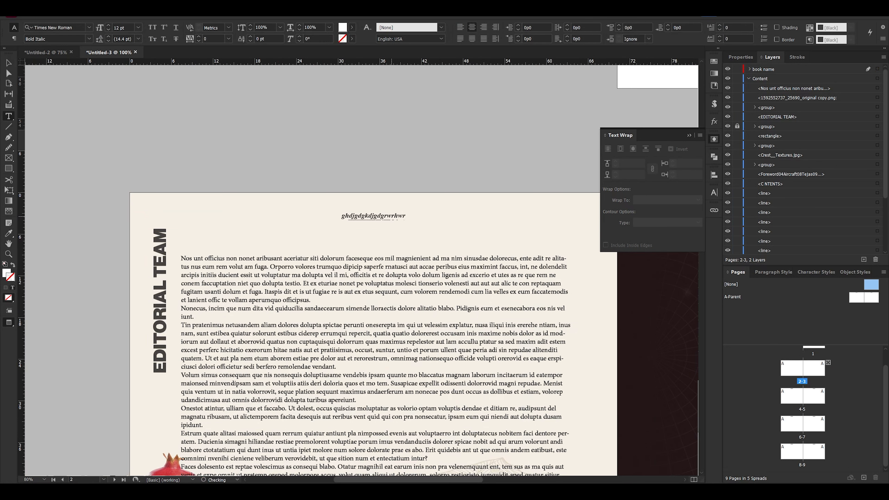
Delete the overridden title frame from the Editorial Team page
key(Escape)
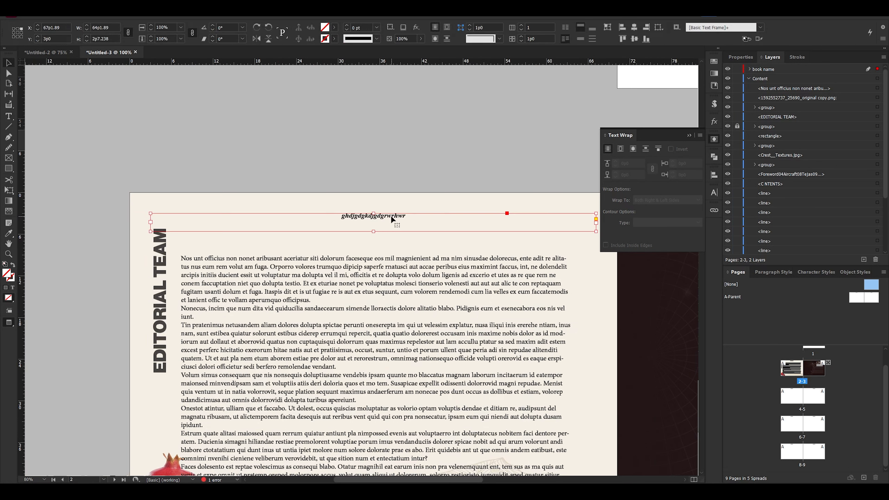
key(Delete)
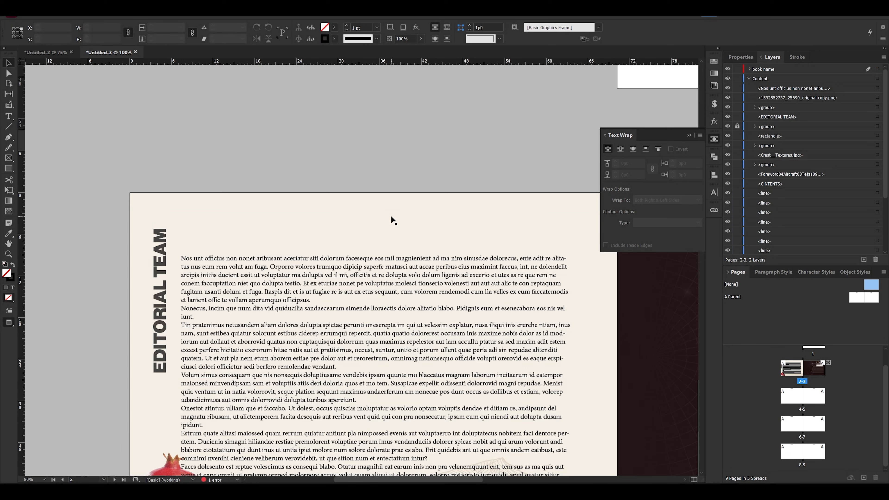